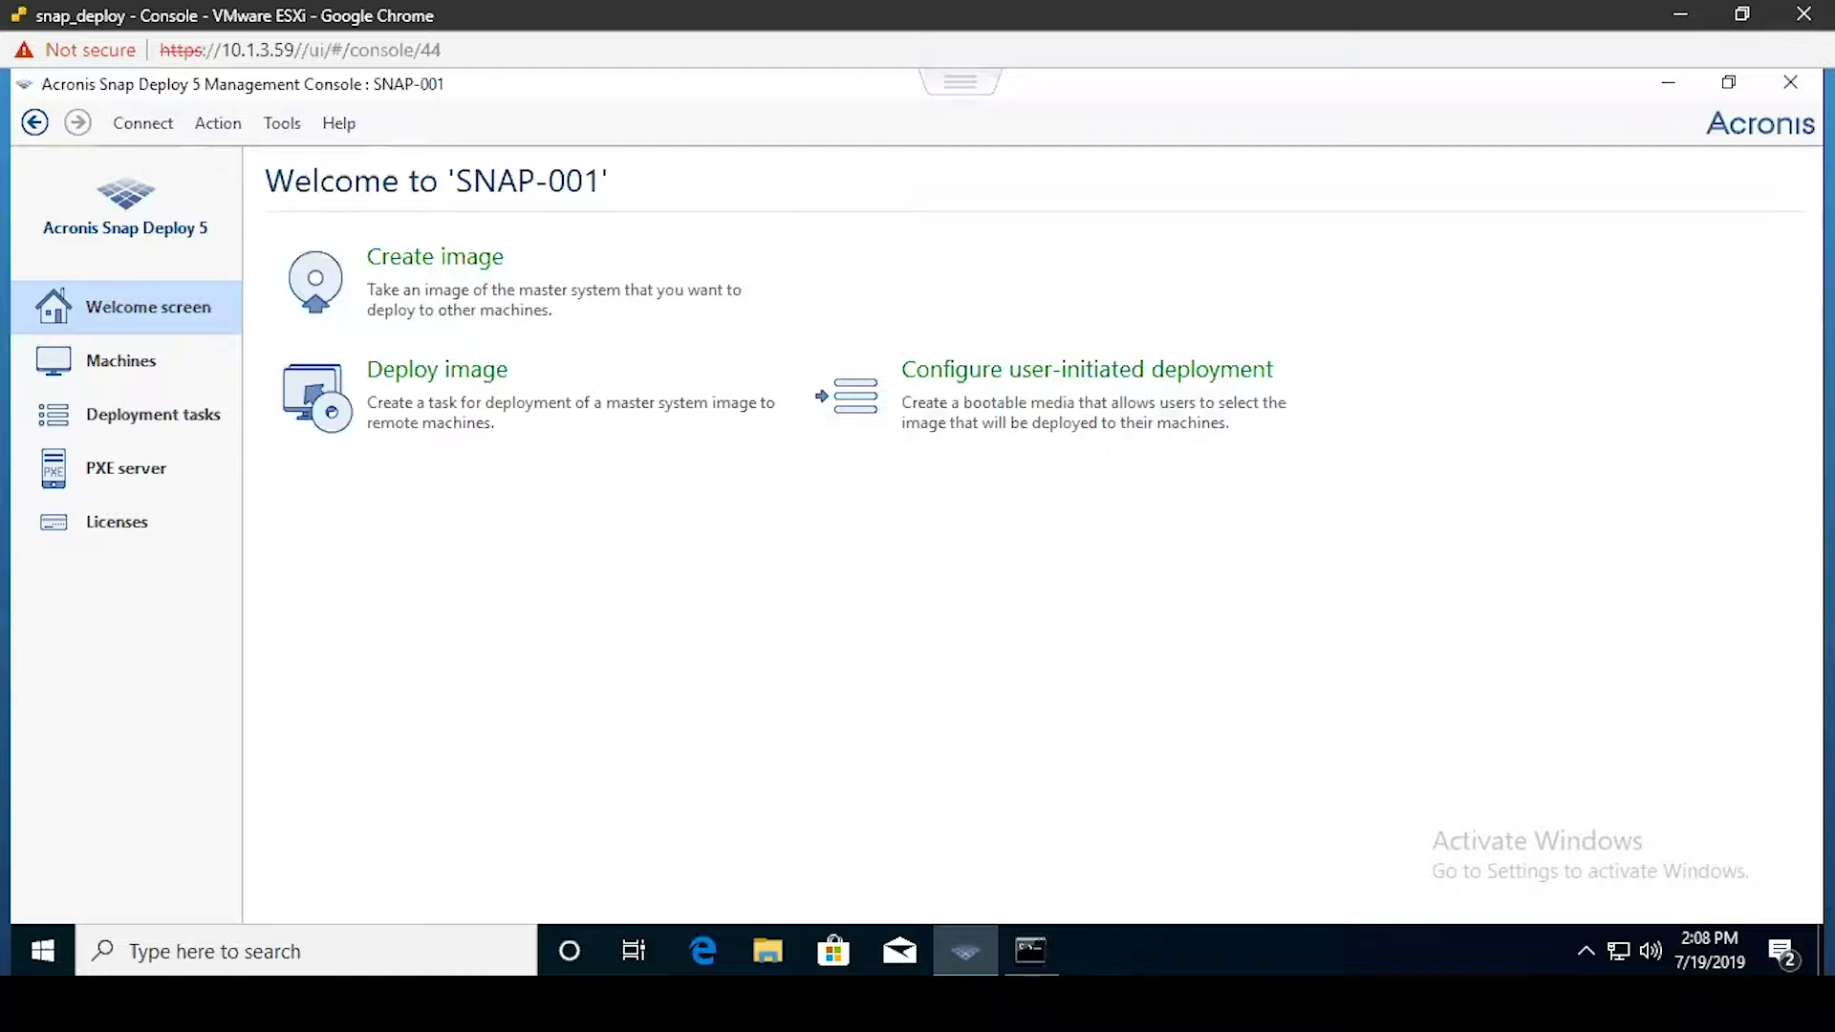
- Review the preparation notes: disable Simple File Sharing, enable File and Printer Sharing, open port 445
click(1174, 948)
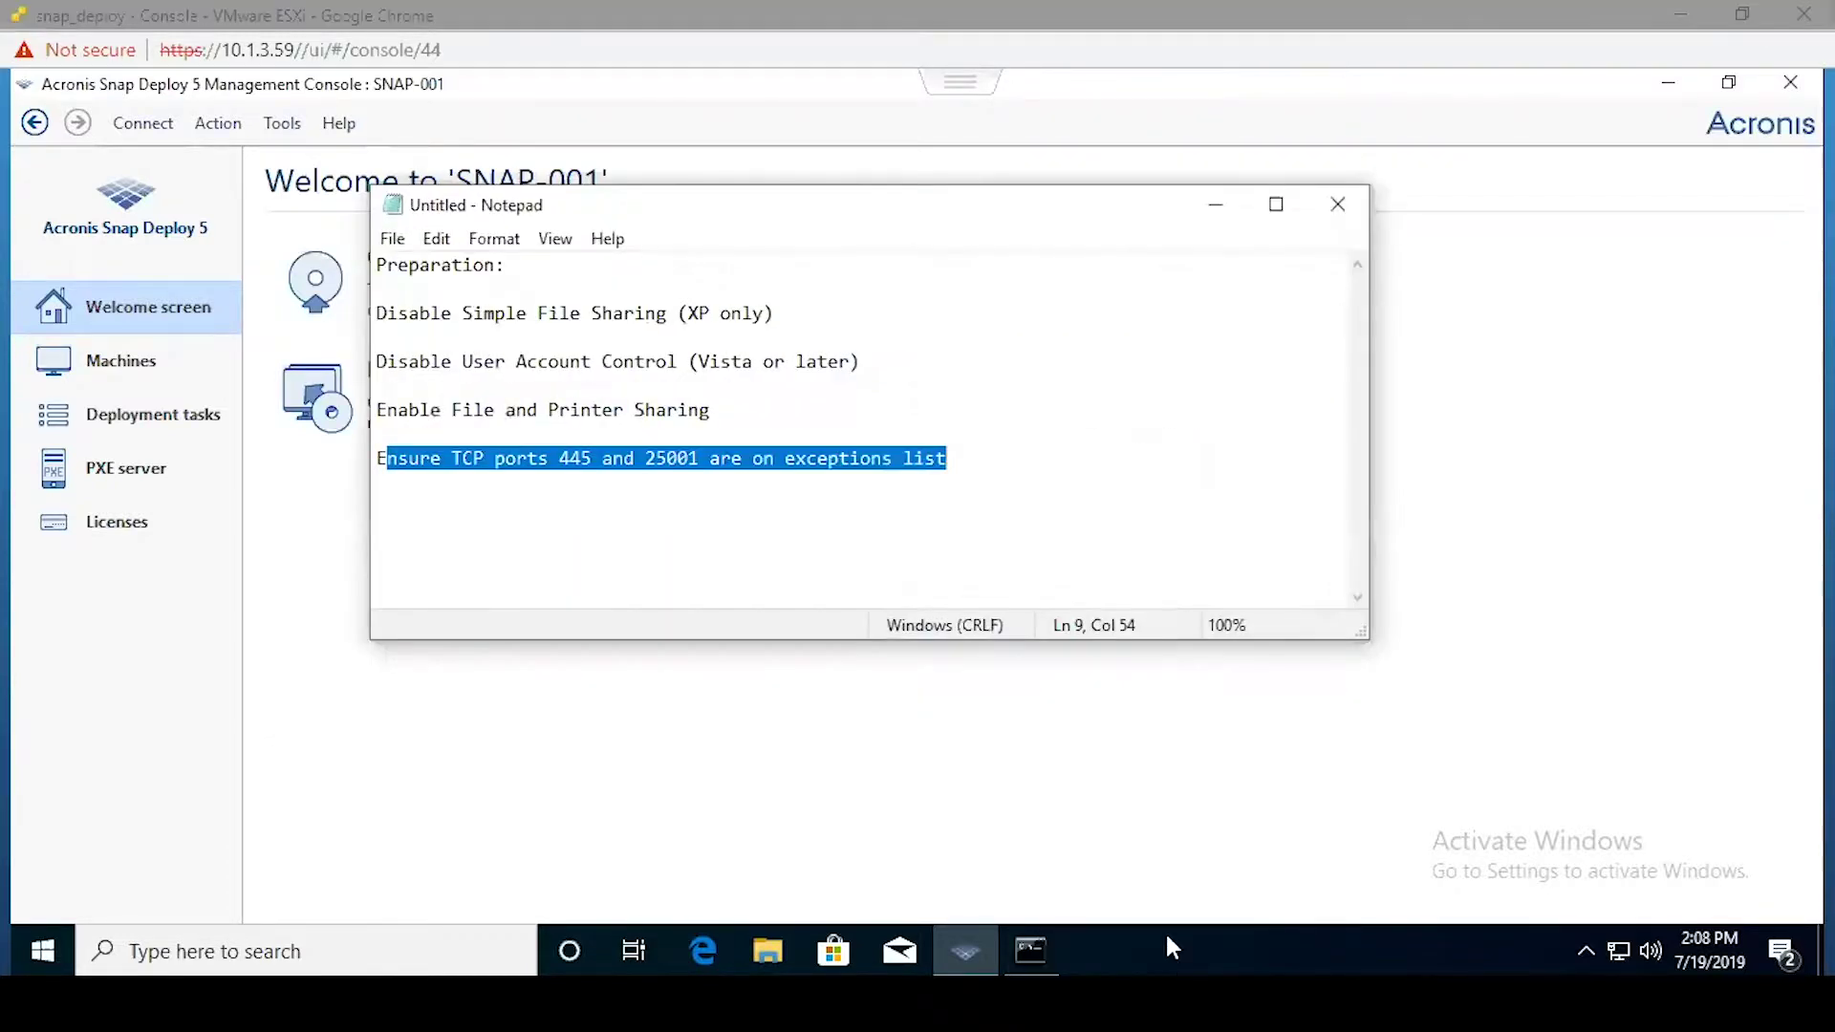
click(788, 315)
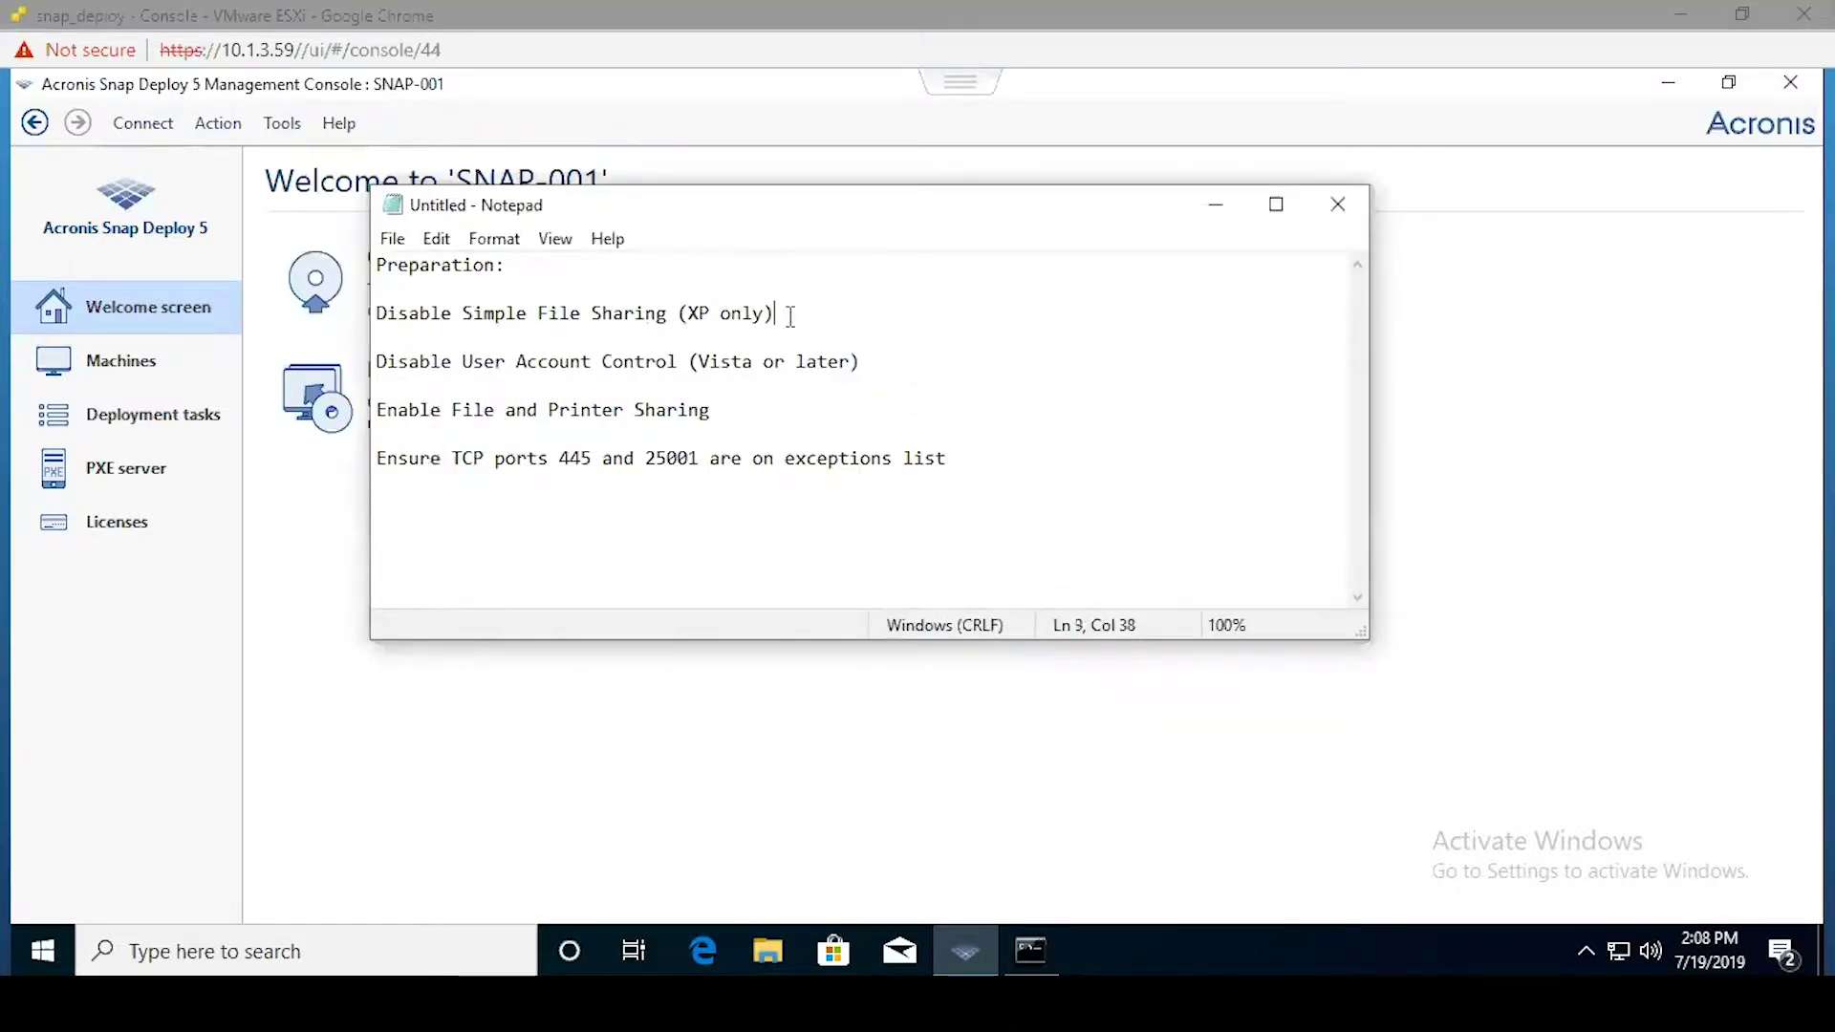
click(382, 308)
drag(383, 308, 903, 362)
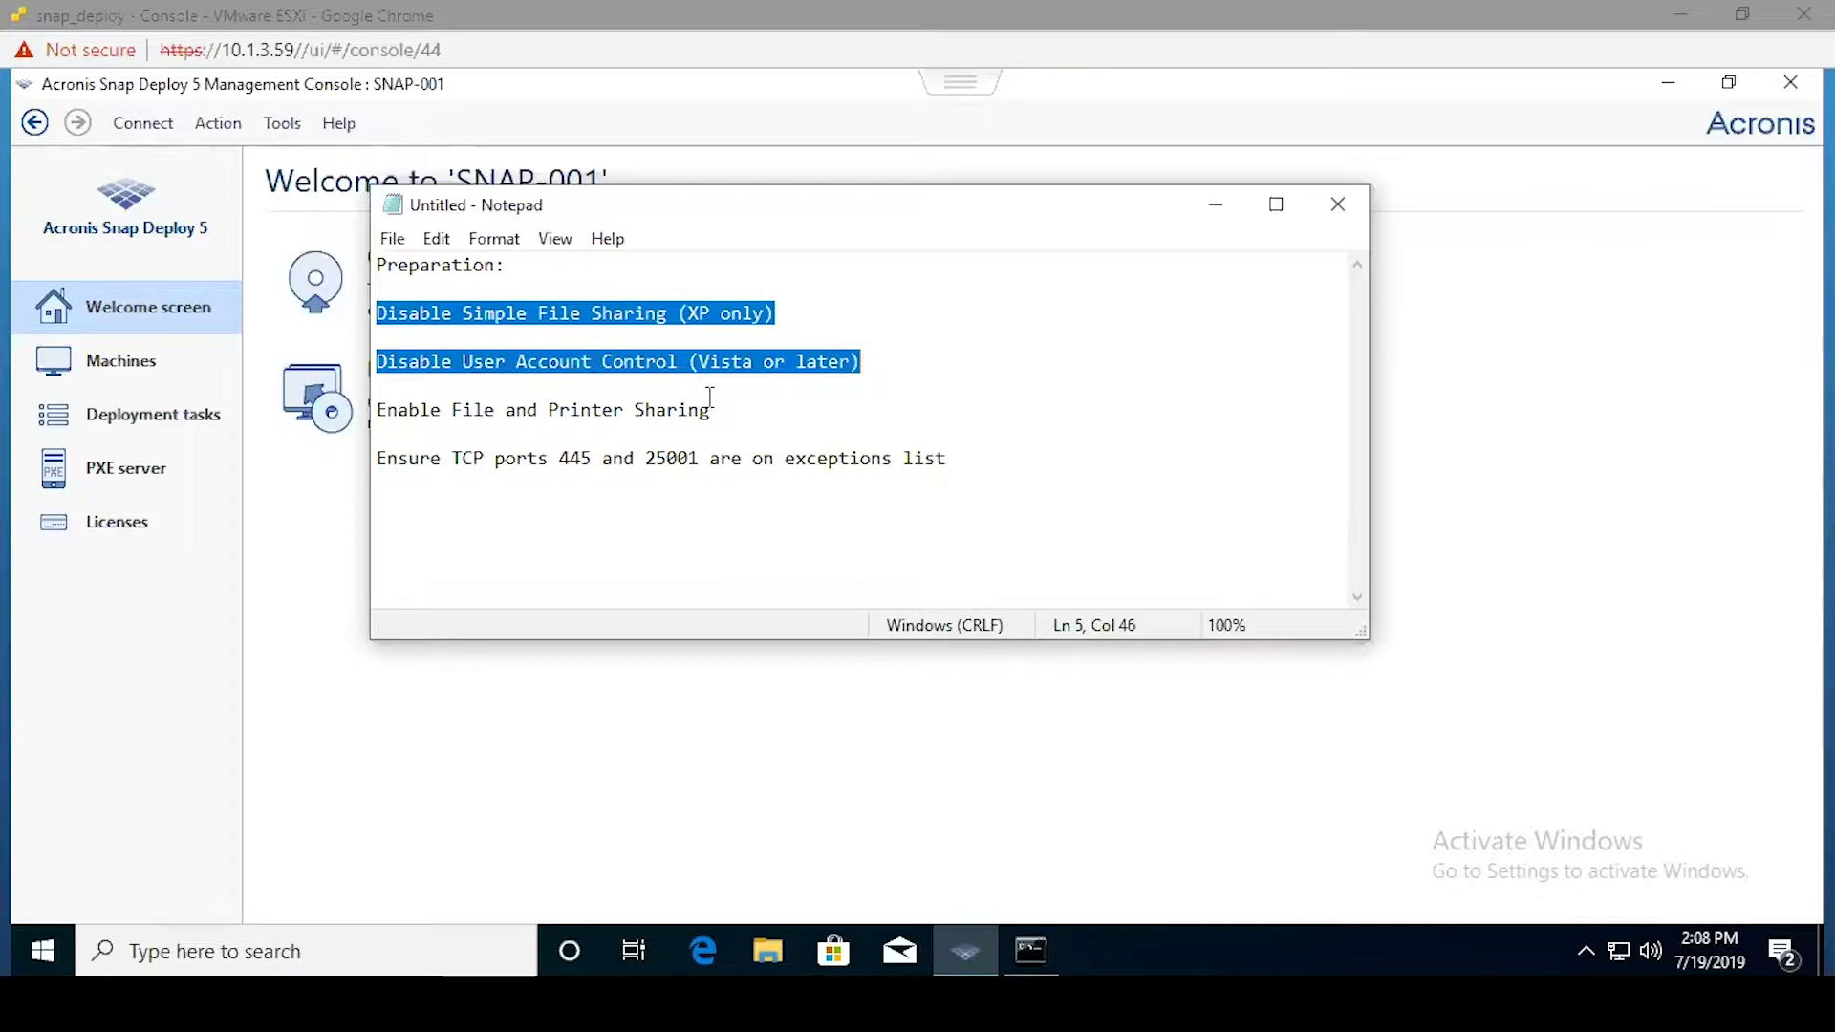
drag(713, 409, 364, 417)
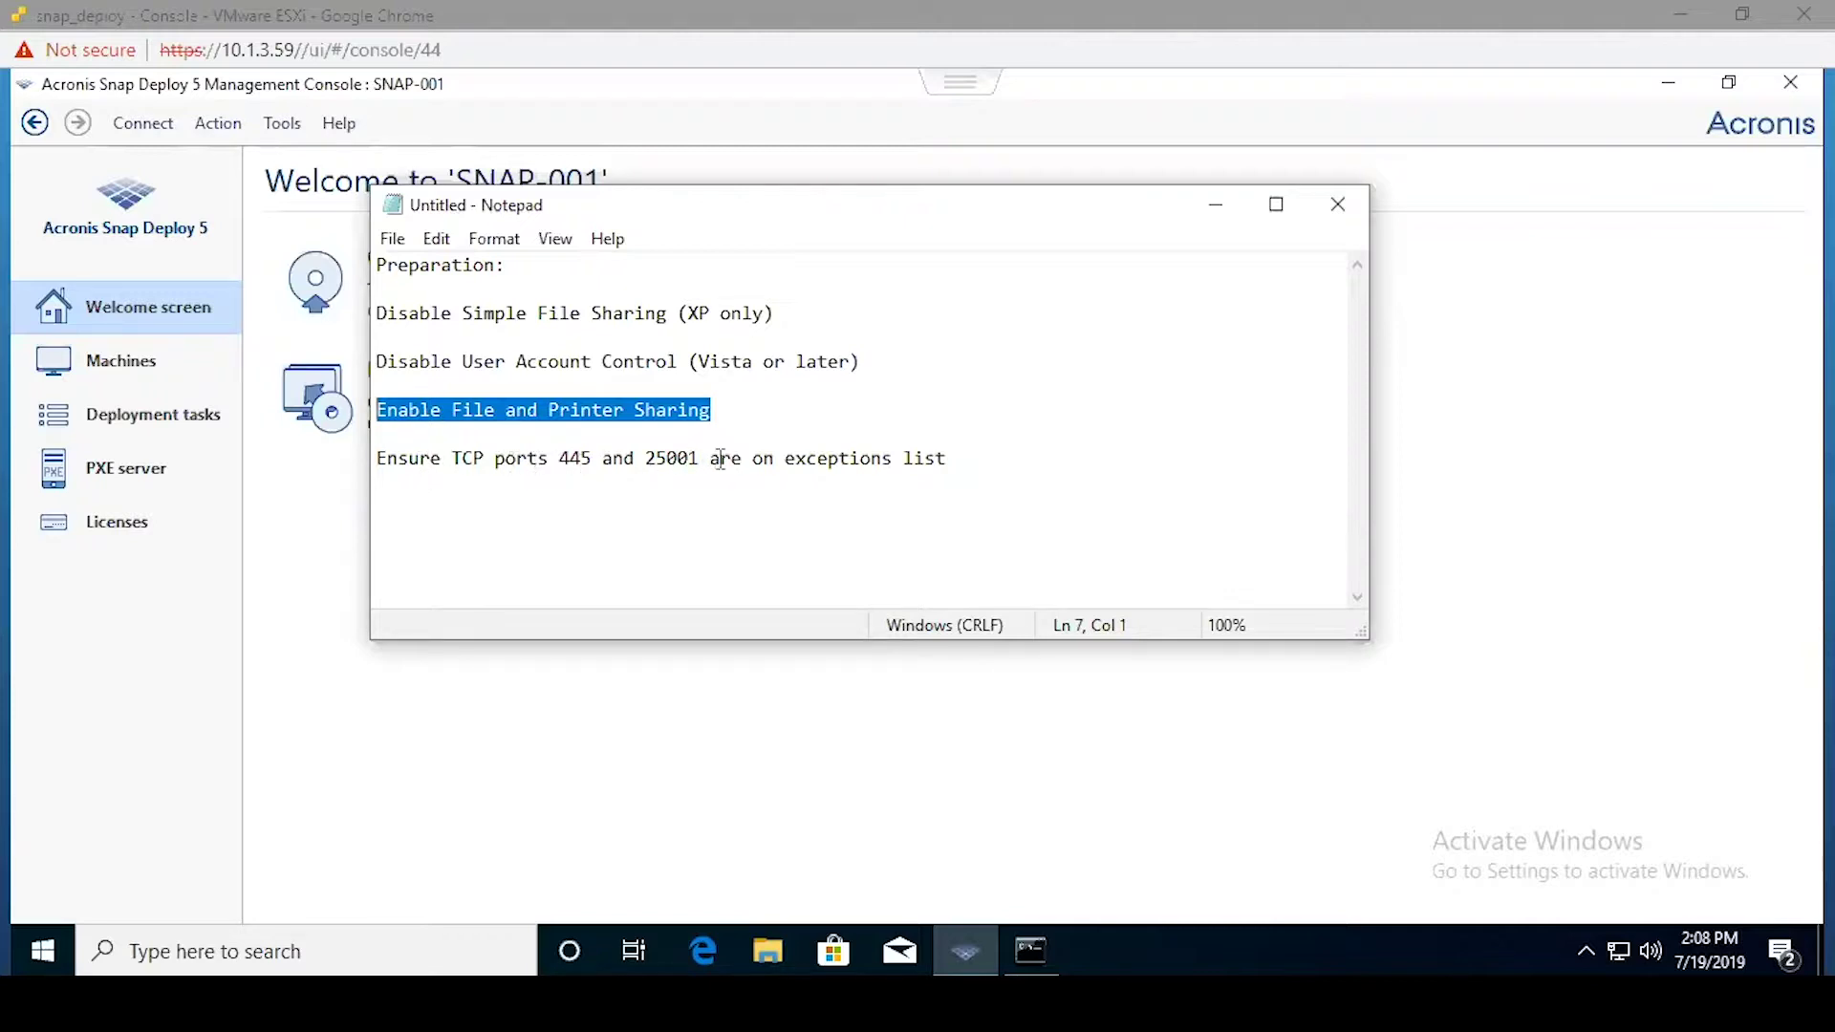
double_click(576, 460)
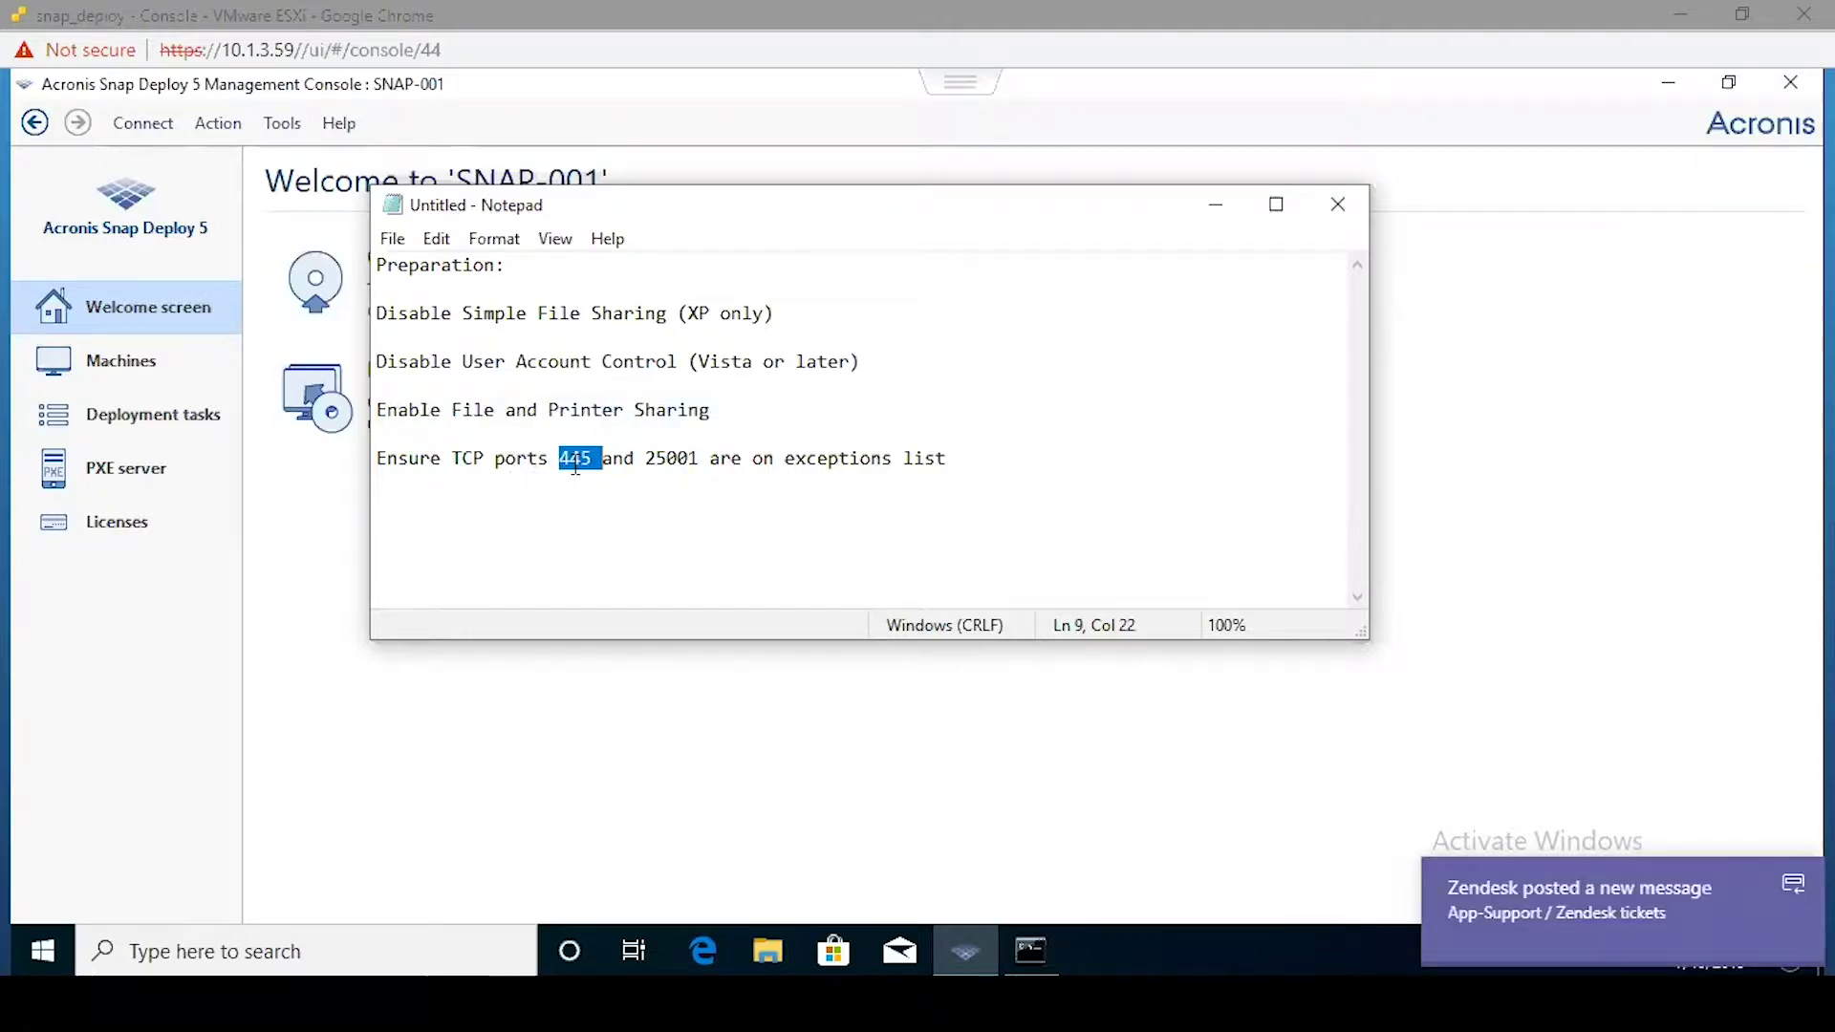
click(484, 411)
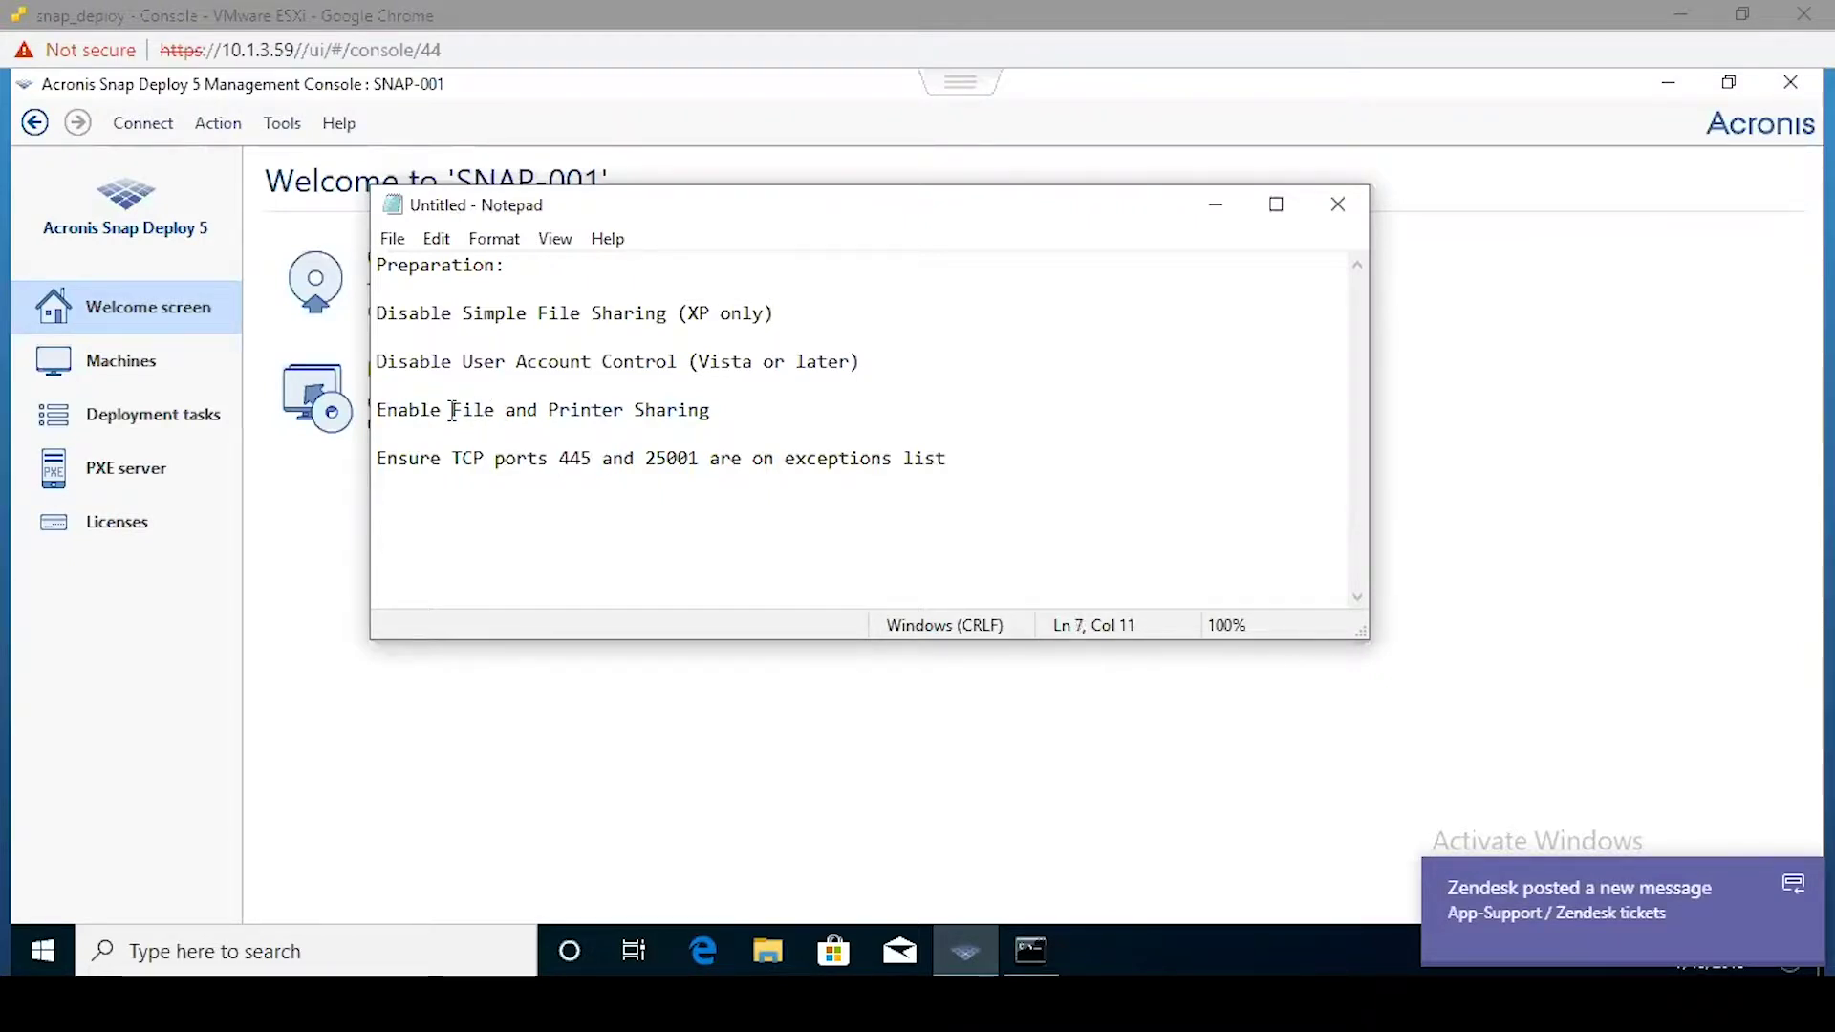
drag(452, 411, 744, 400)
click(744, 400)
double_click(585, 460)
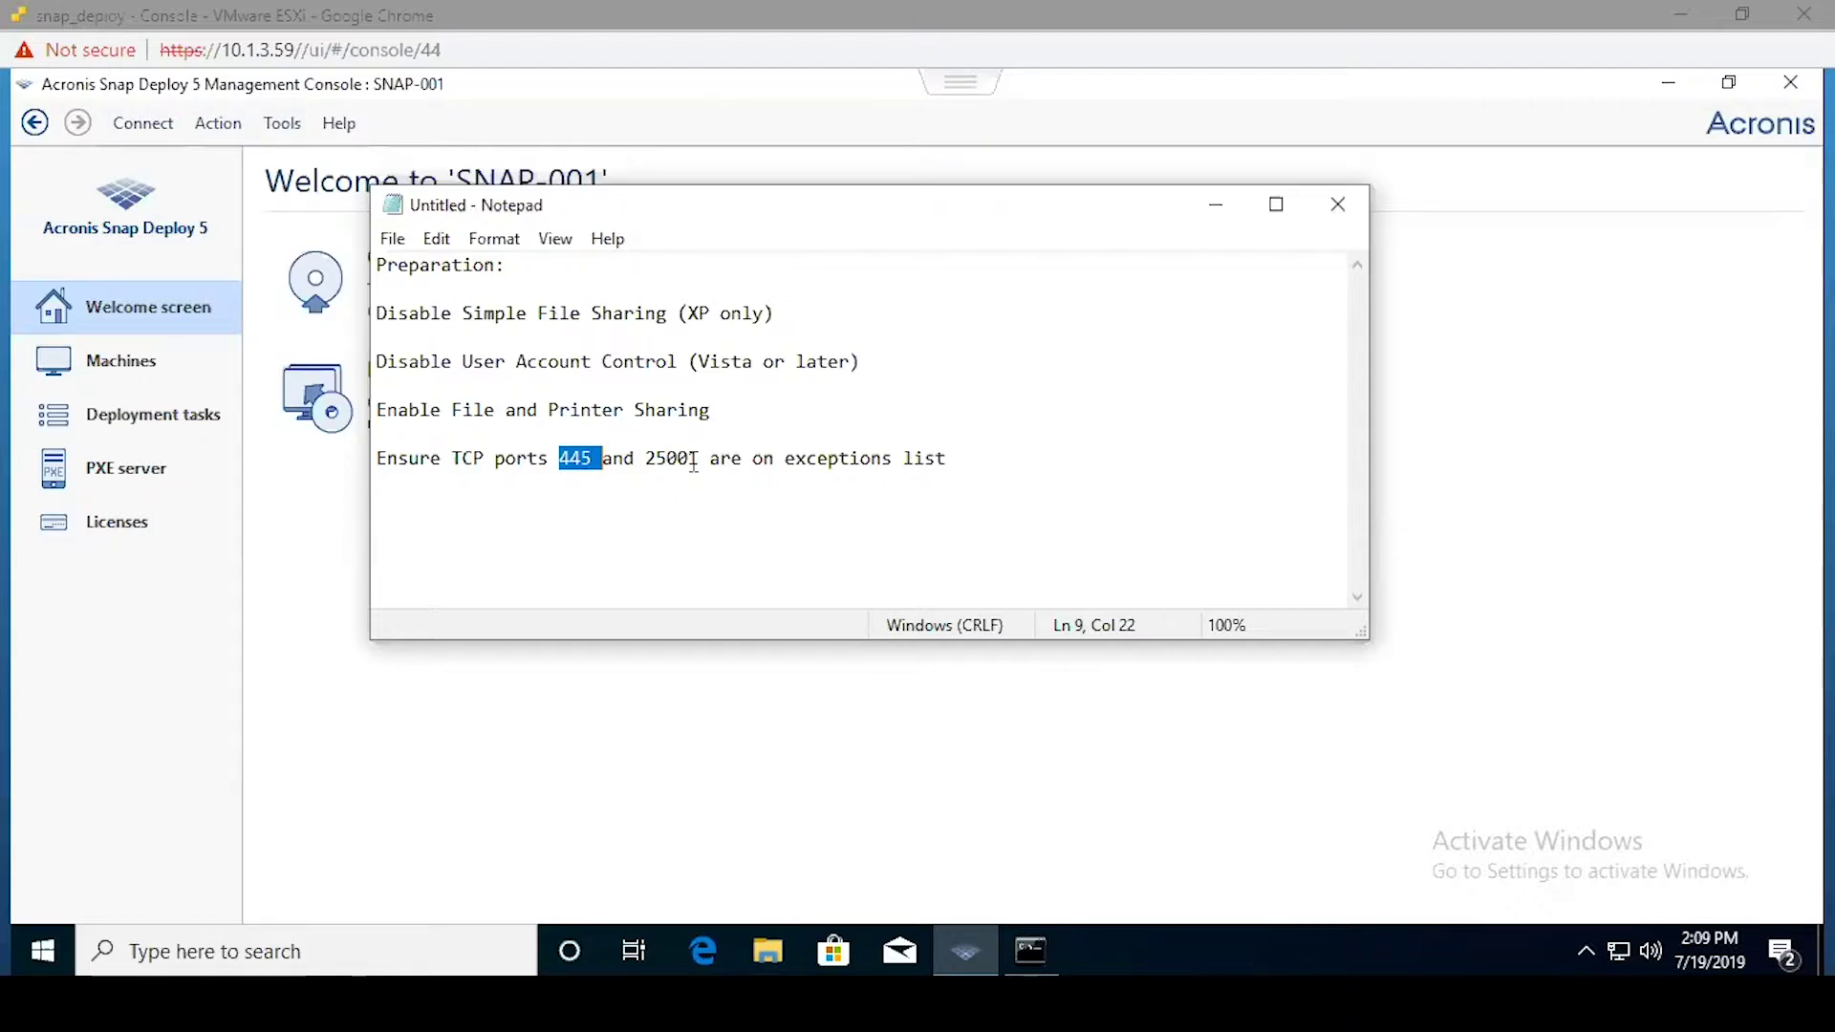
click(963, 453)
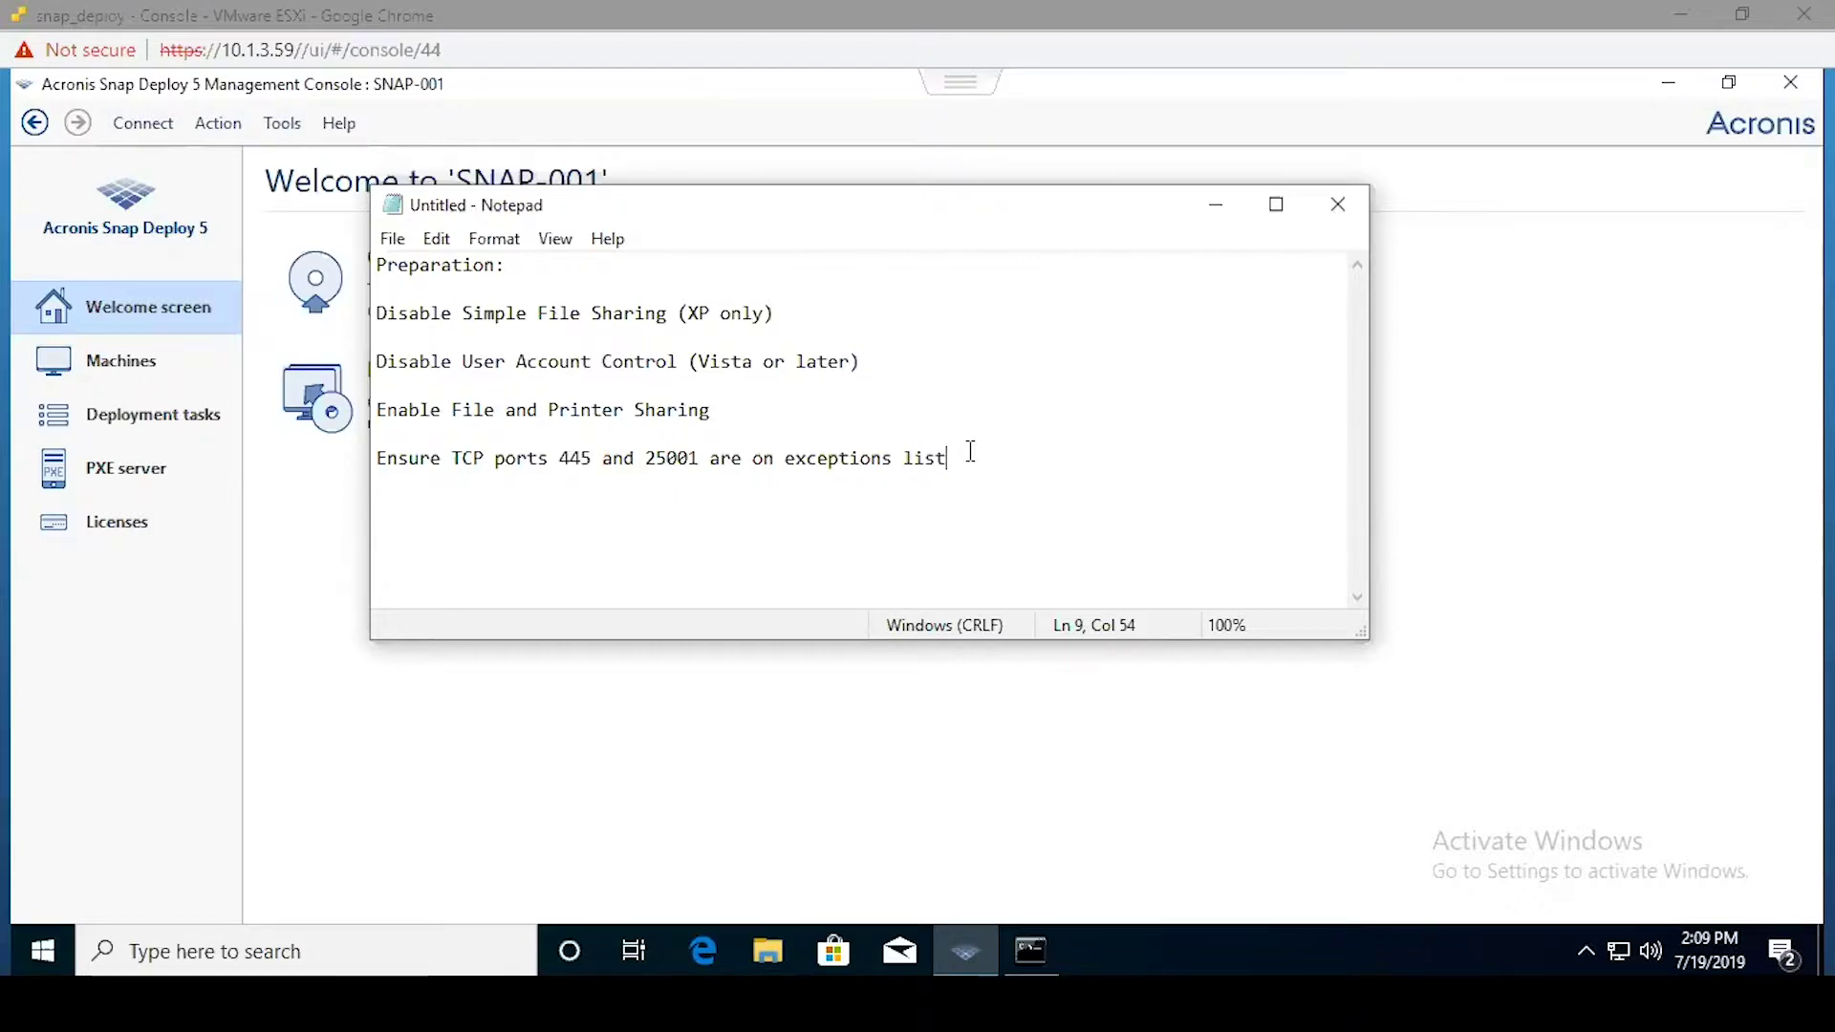
click(1218, 206)
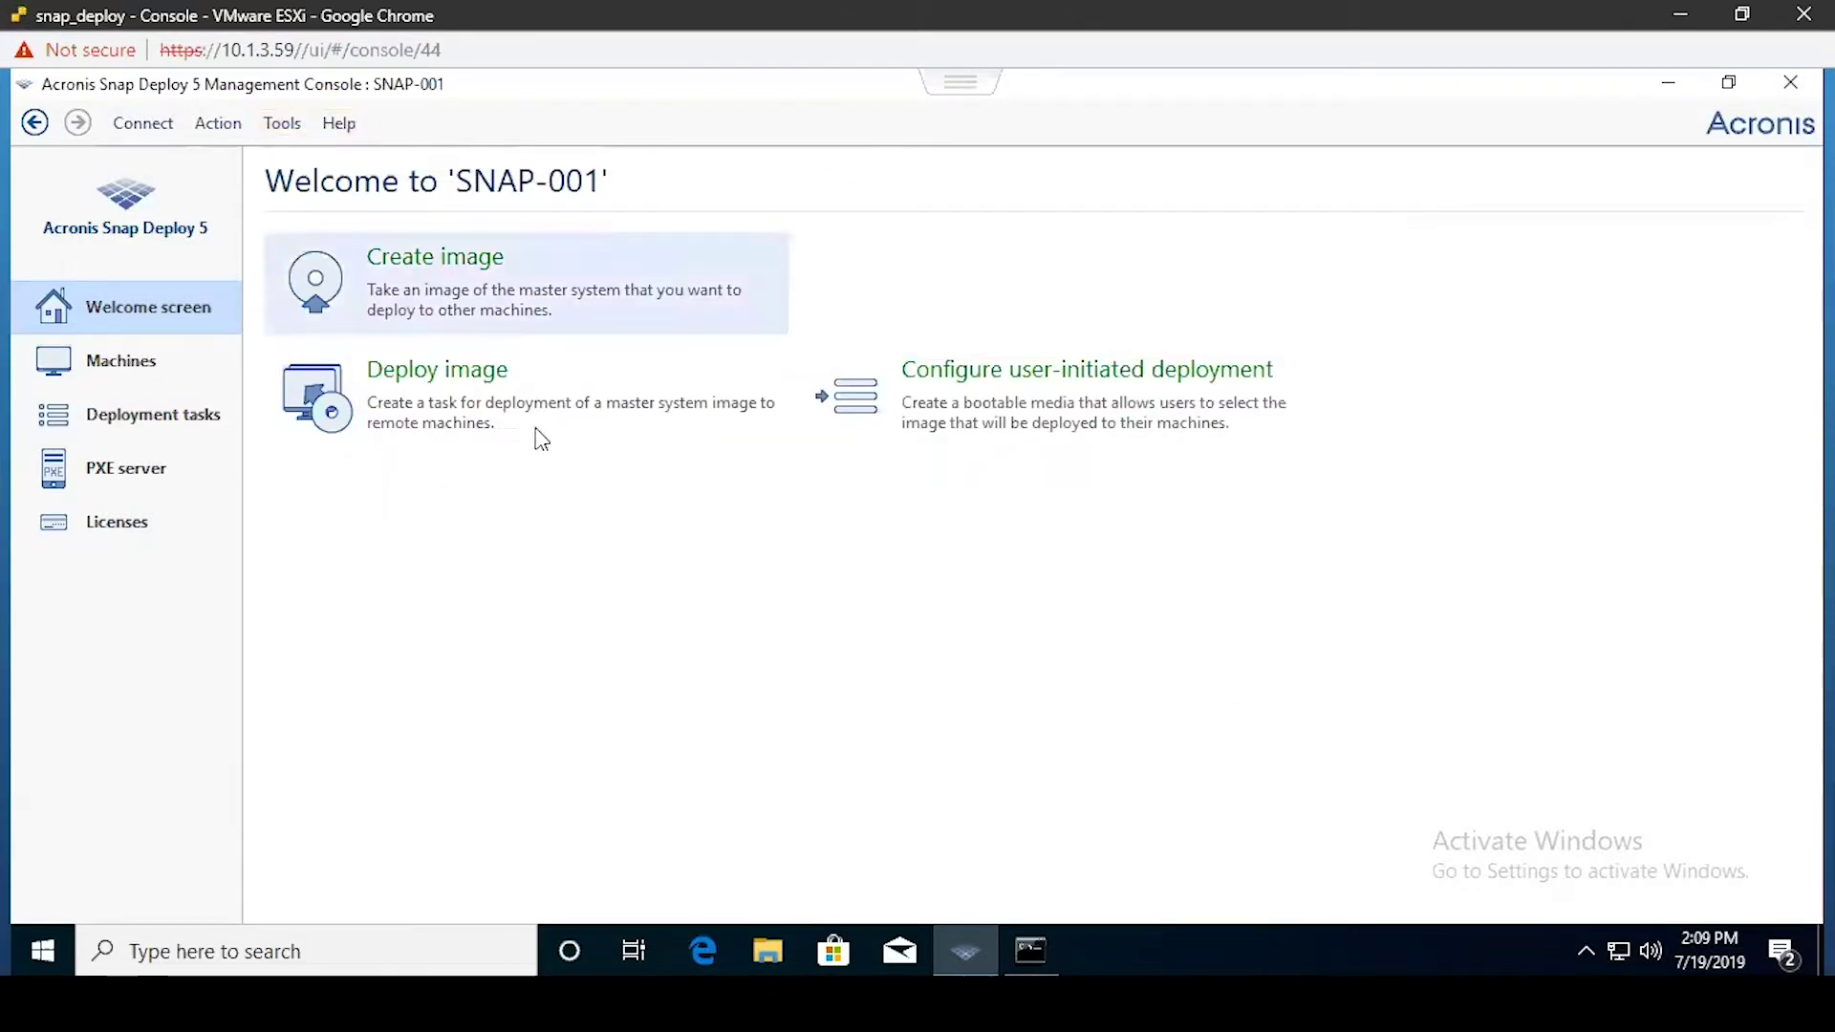
- Launch remote component installation from Tools, sourcing components from the registered components
click(267, 134)
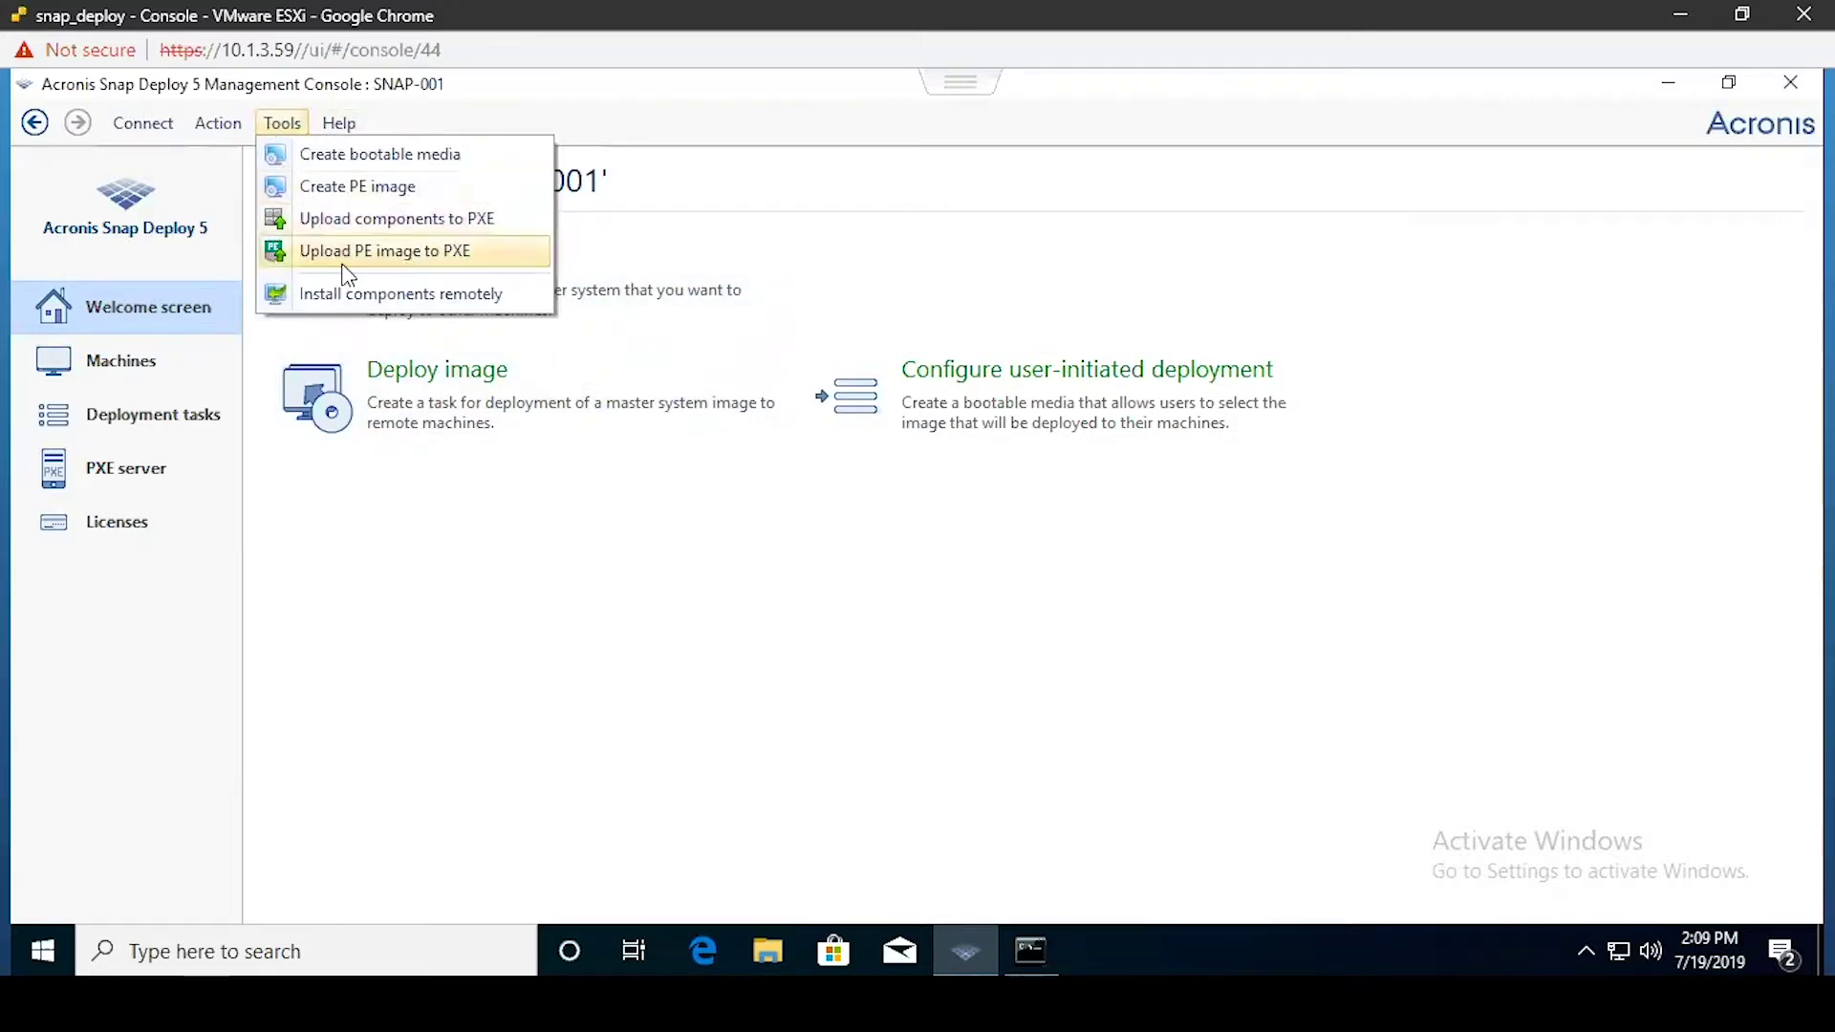
click(344, 295)
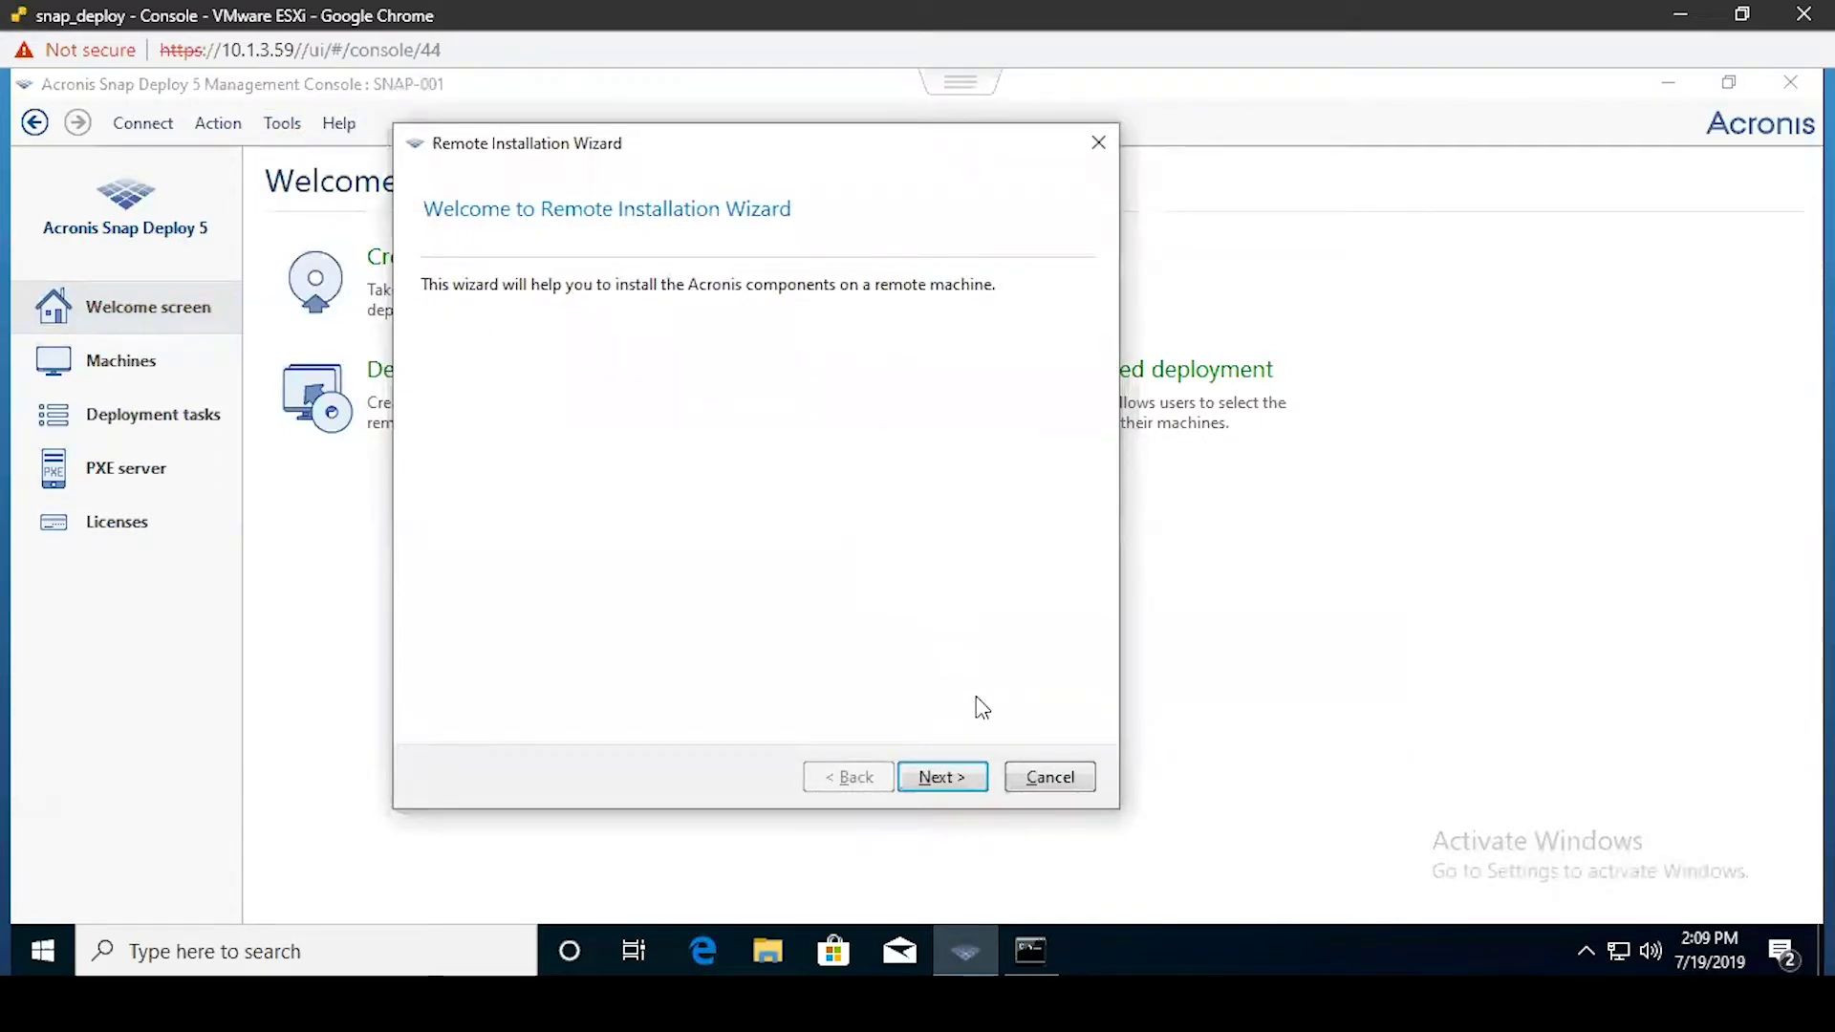
click(956, 778)
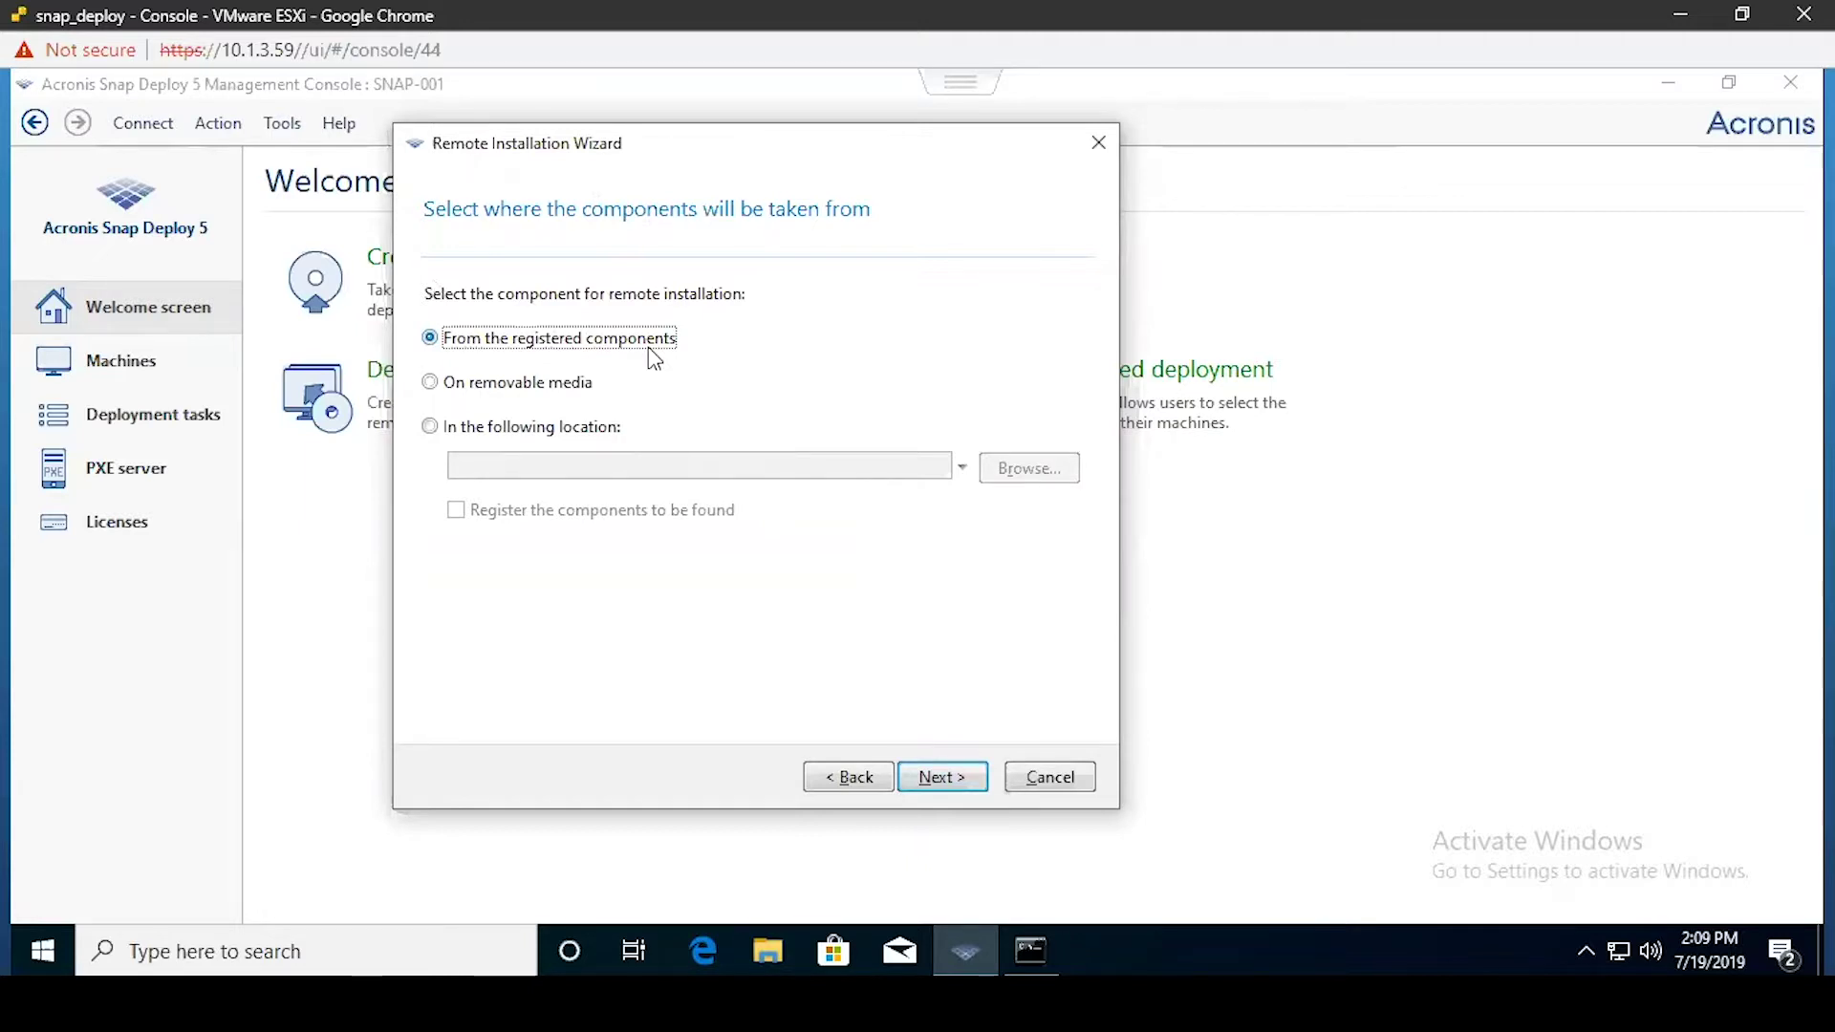
click(591, 387)
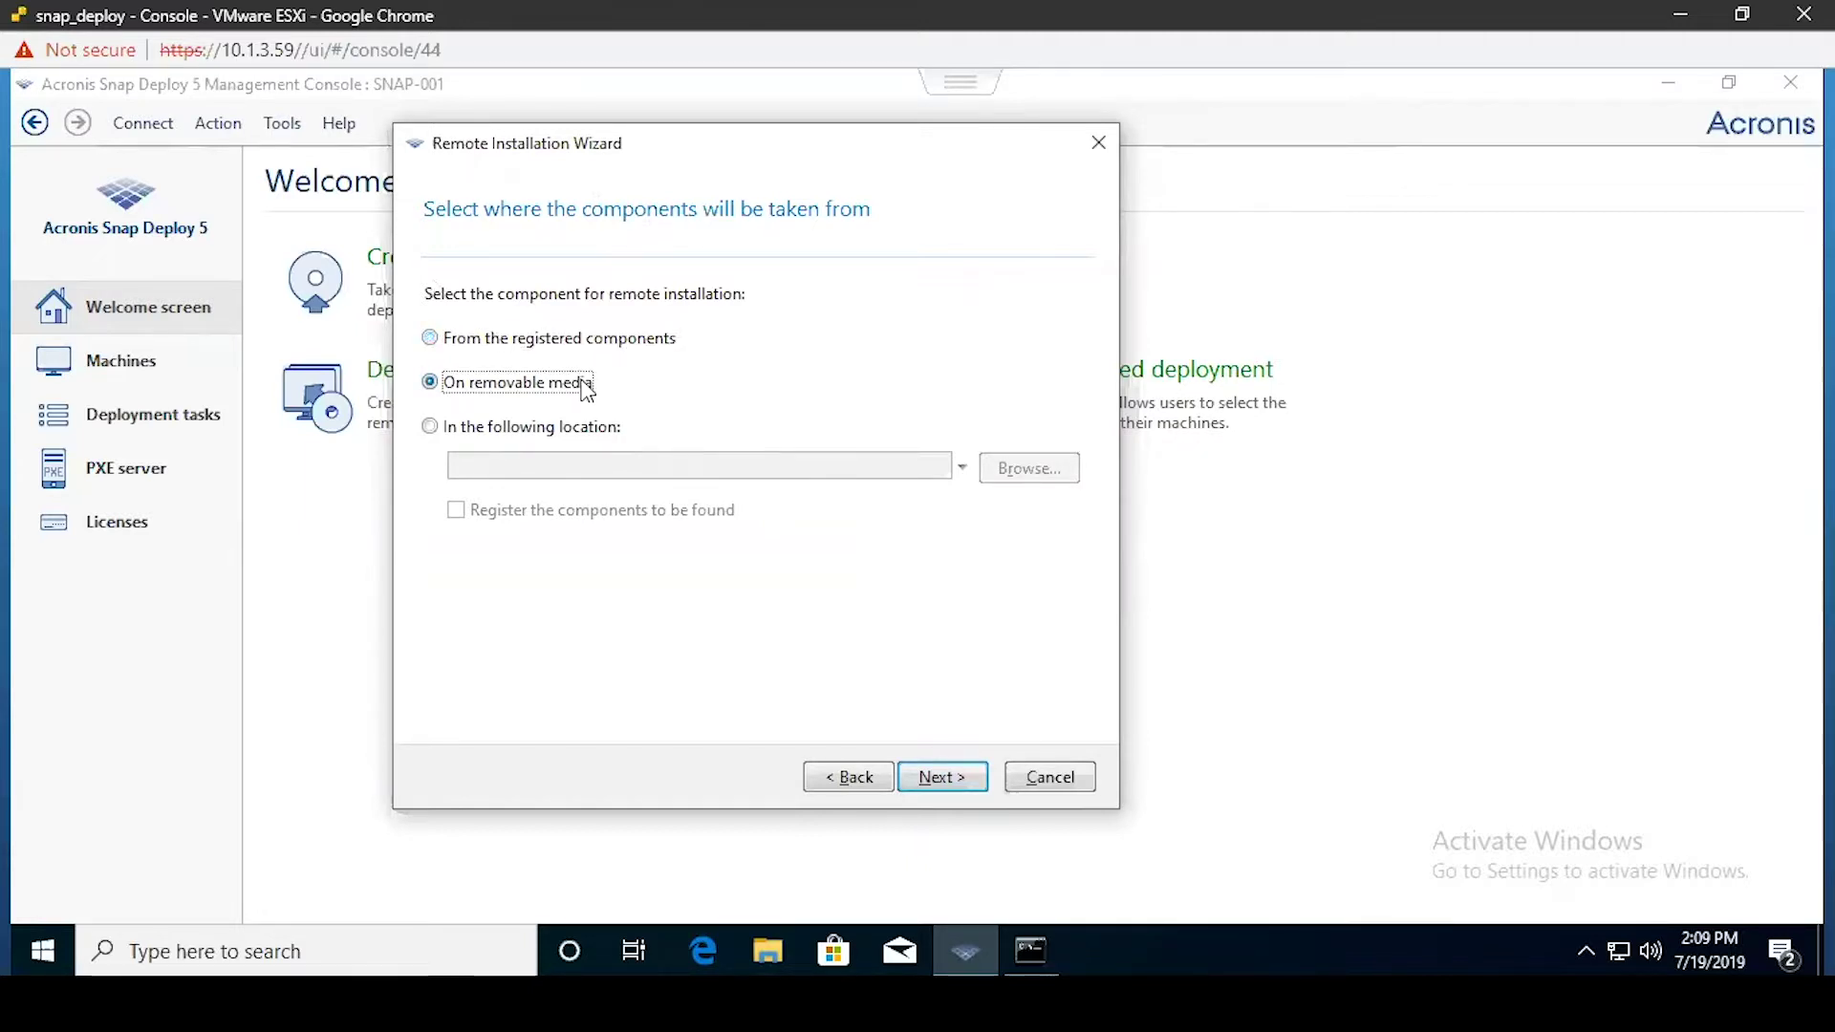
click(554, 432)
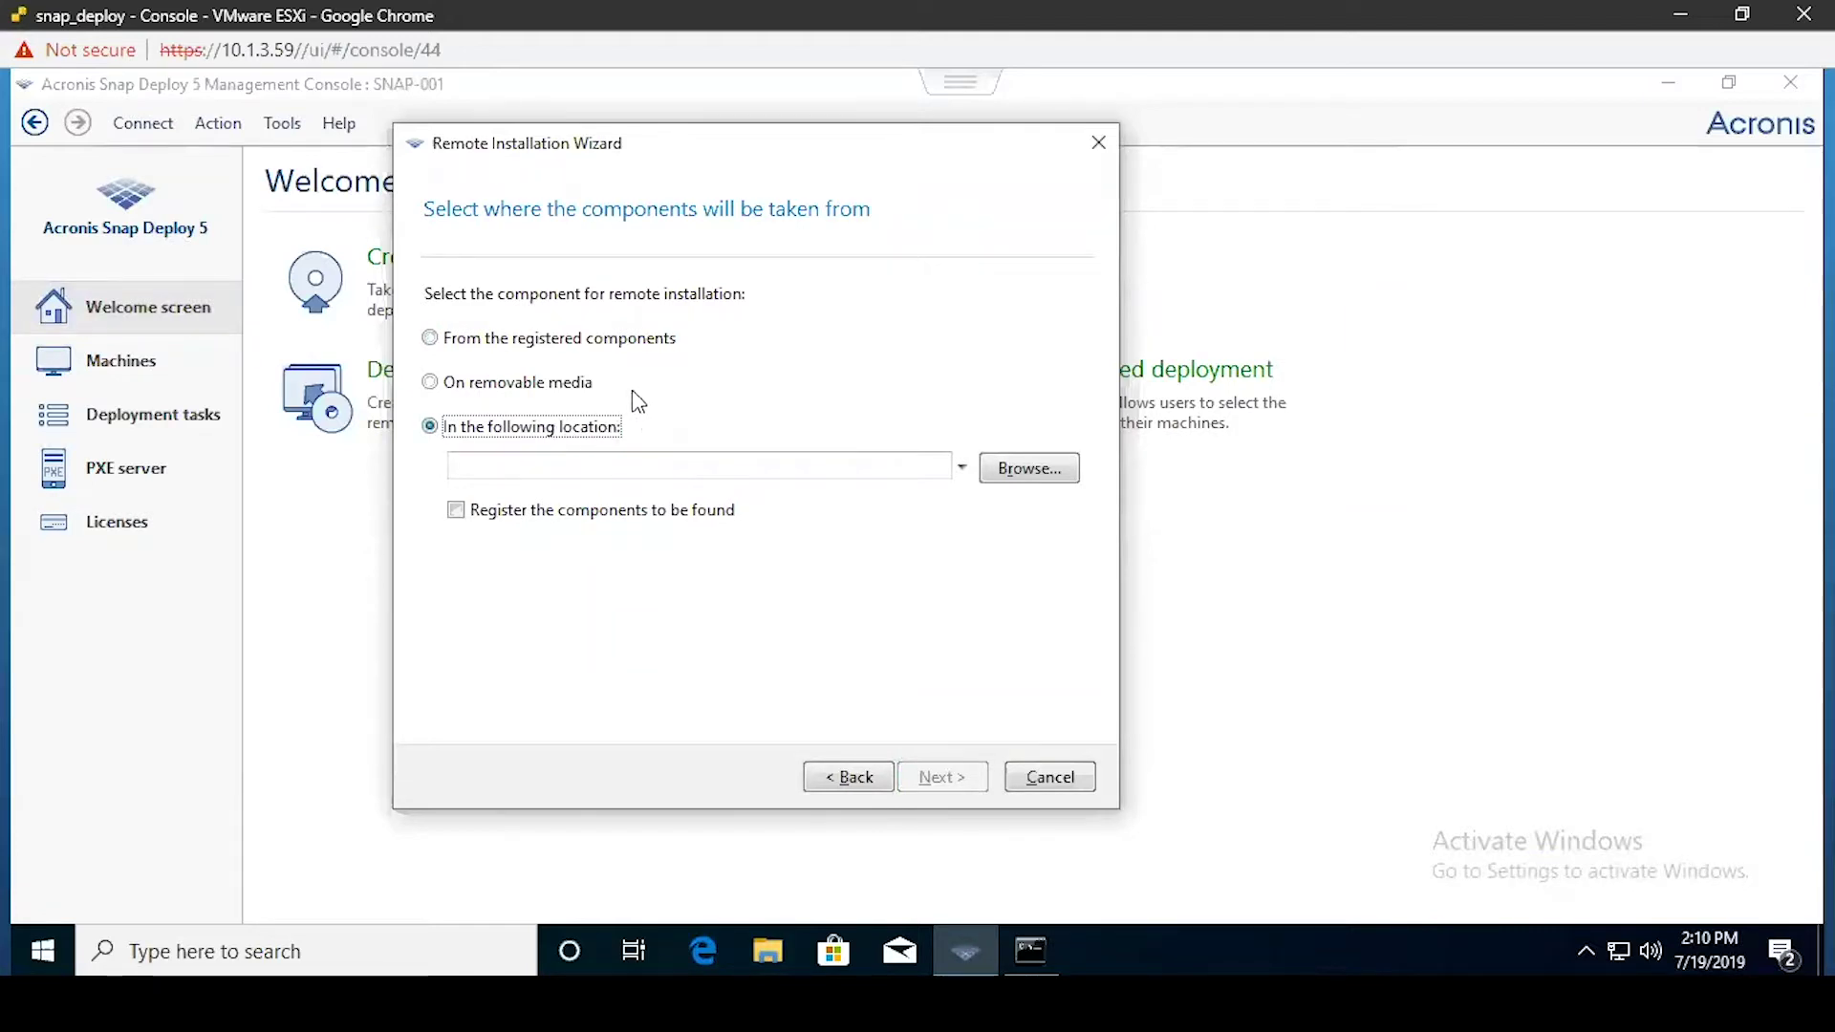
click(562, 340)
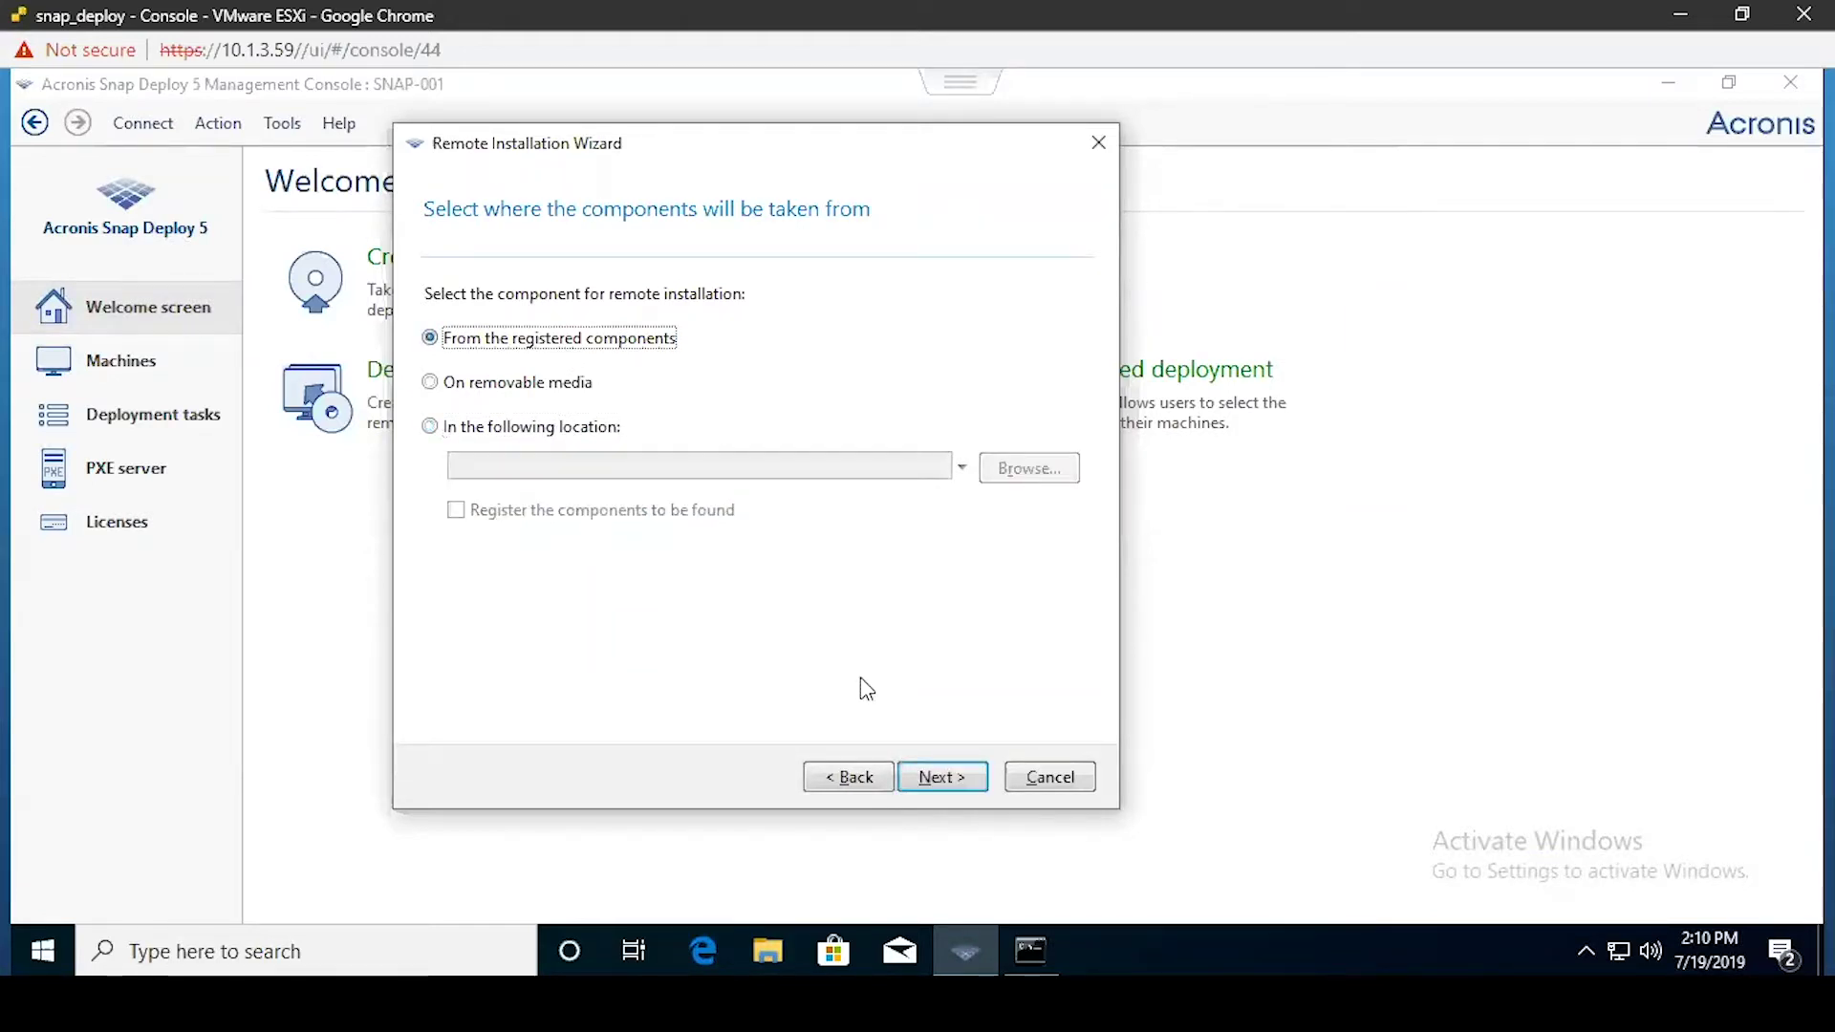
click(932, 771)
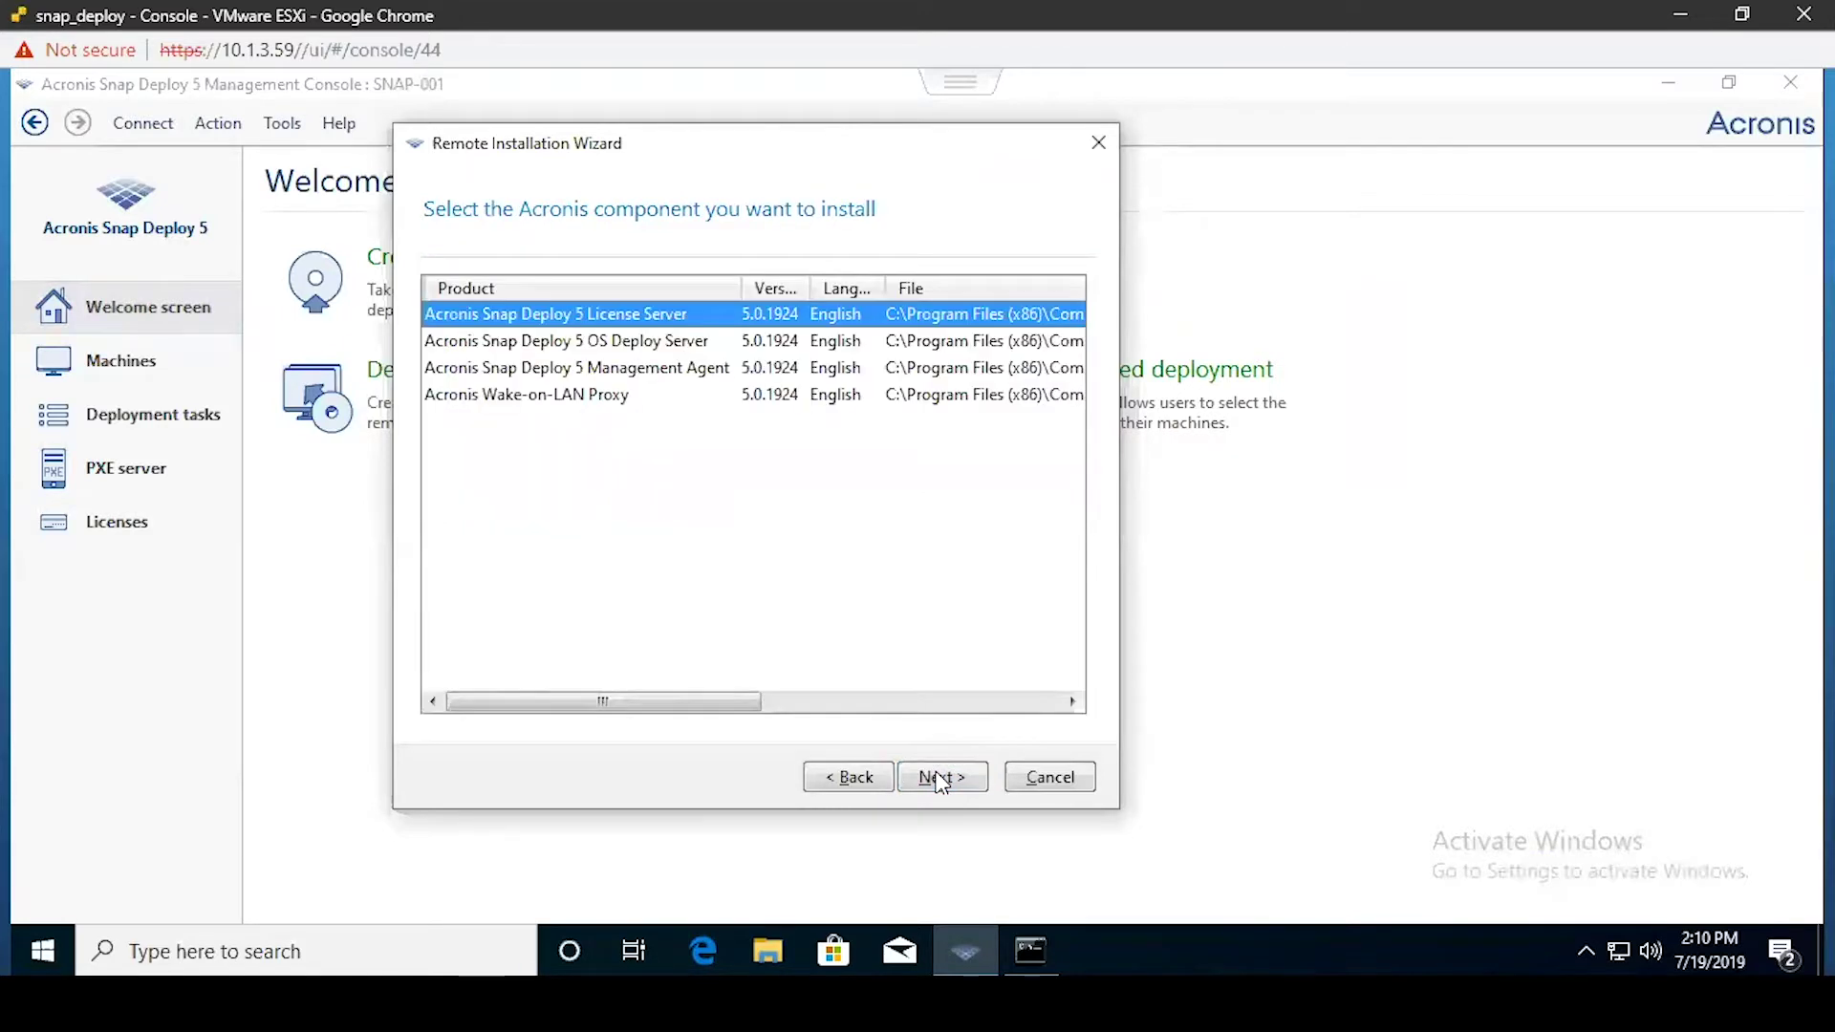
- Select Acronis Snap Deploy 5 Management Agent as the component, replacing a mistaken OS Deploy Server choice
click(657, 377)
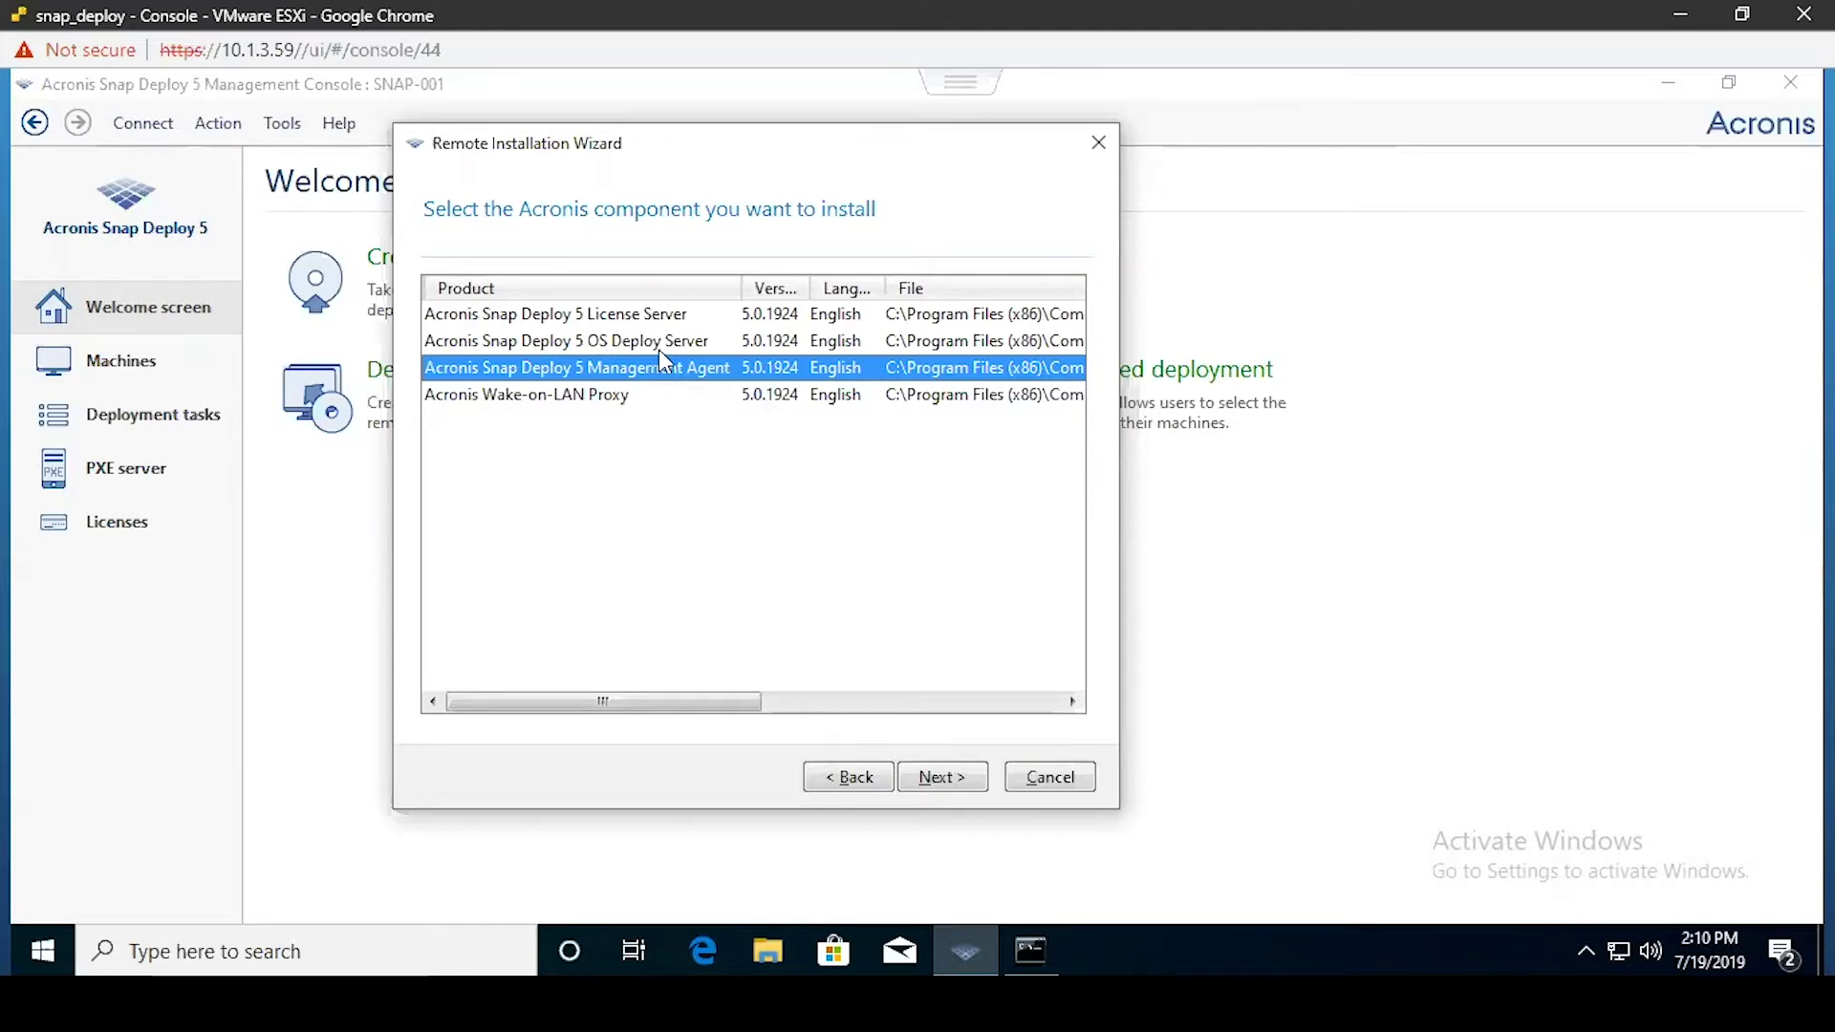
click(665, 345)
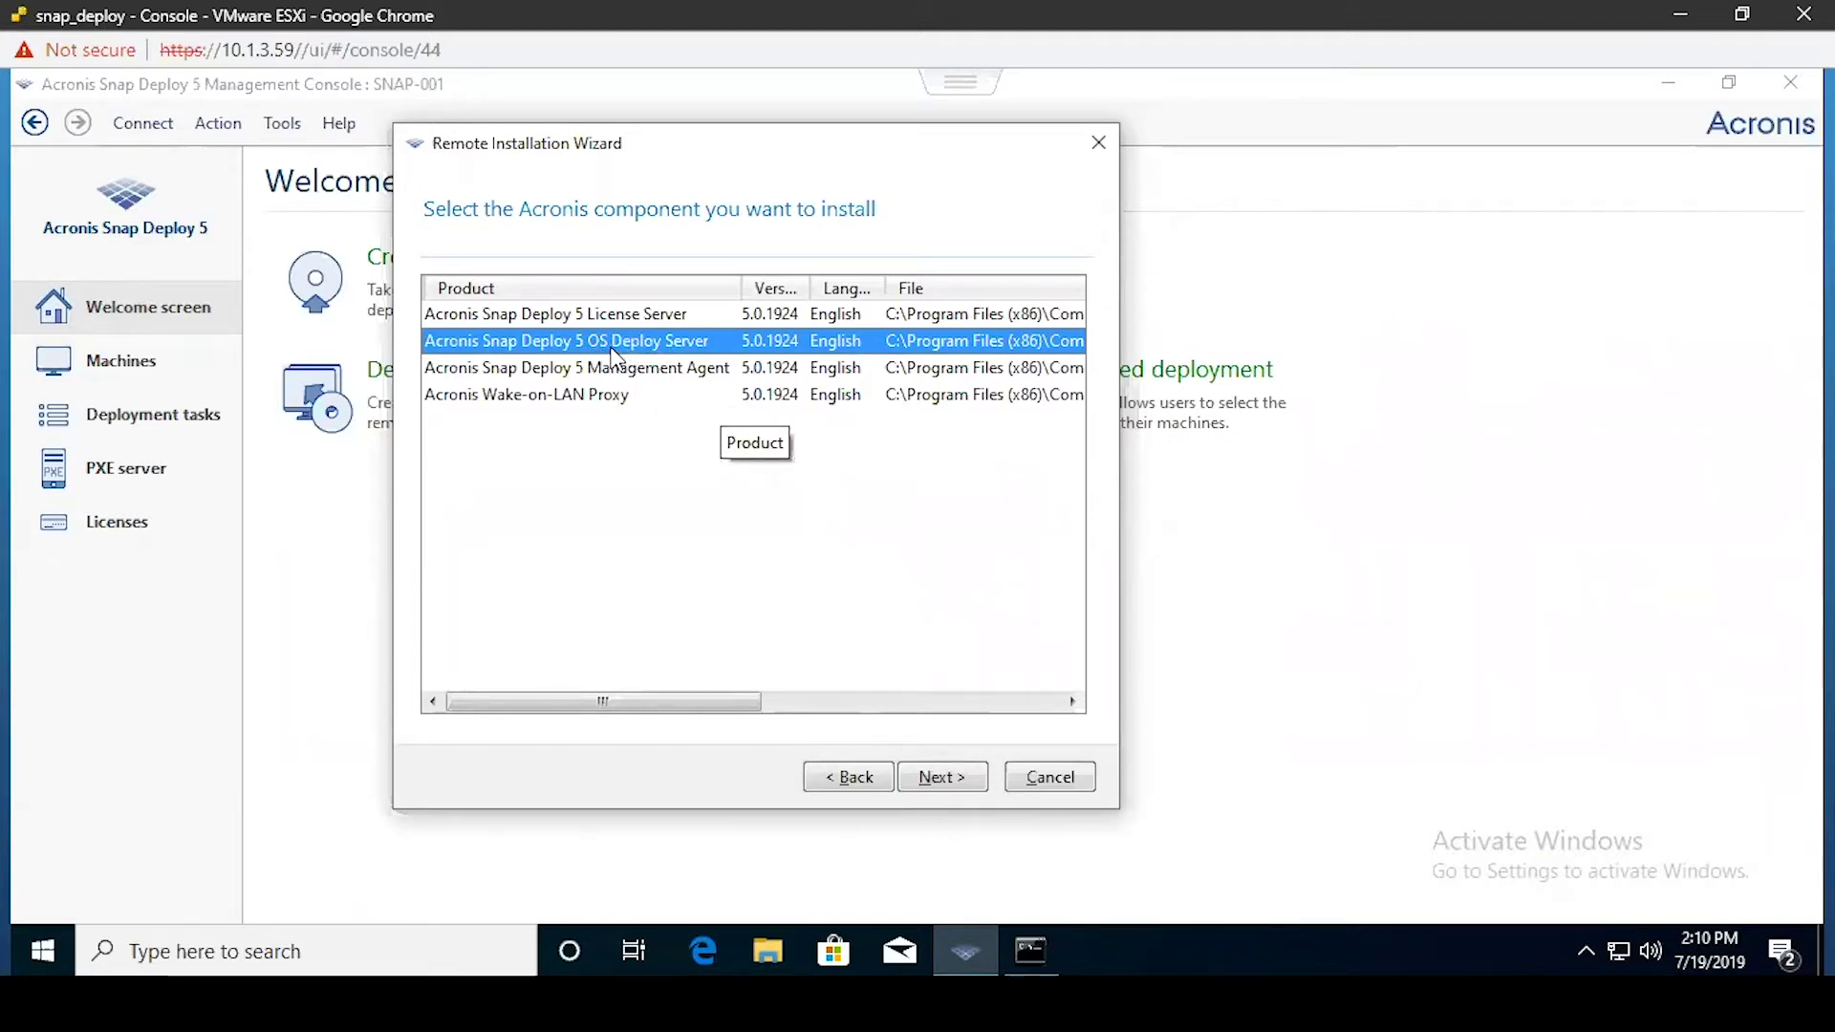
click(951, 775)
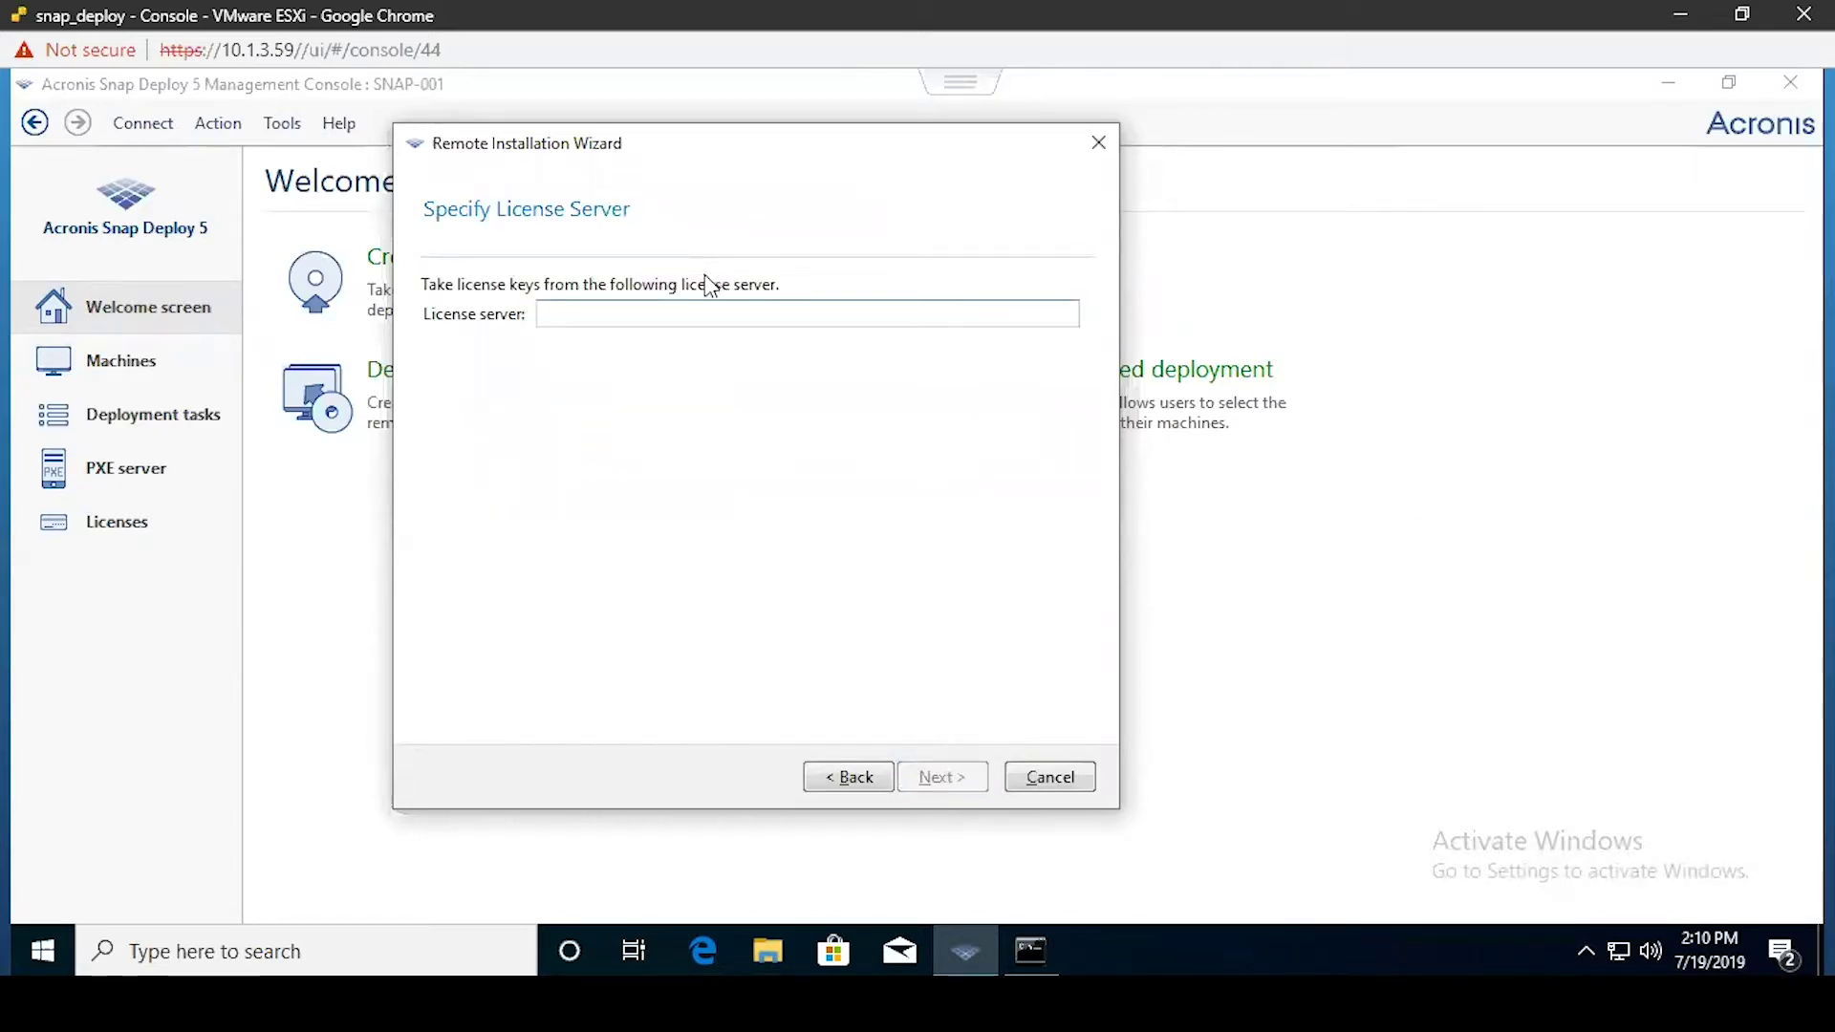
click(641, 313)
click(853, 780)
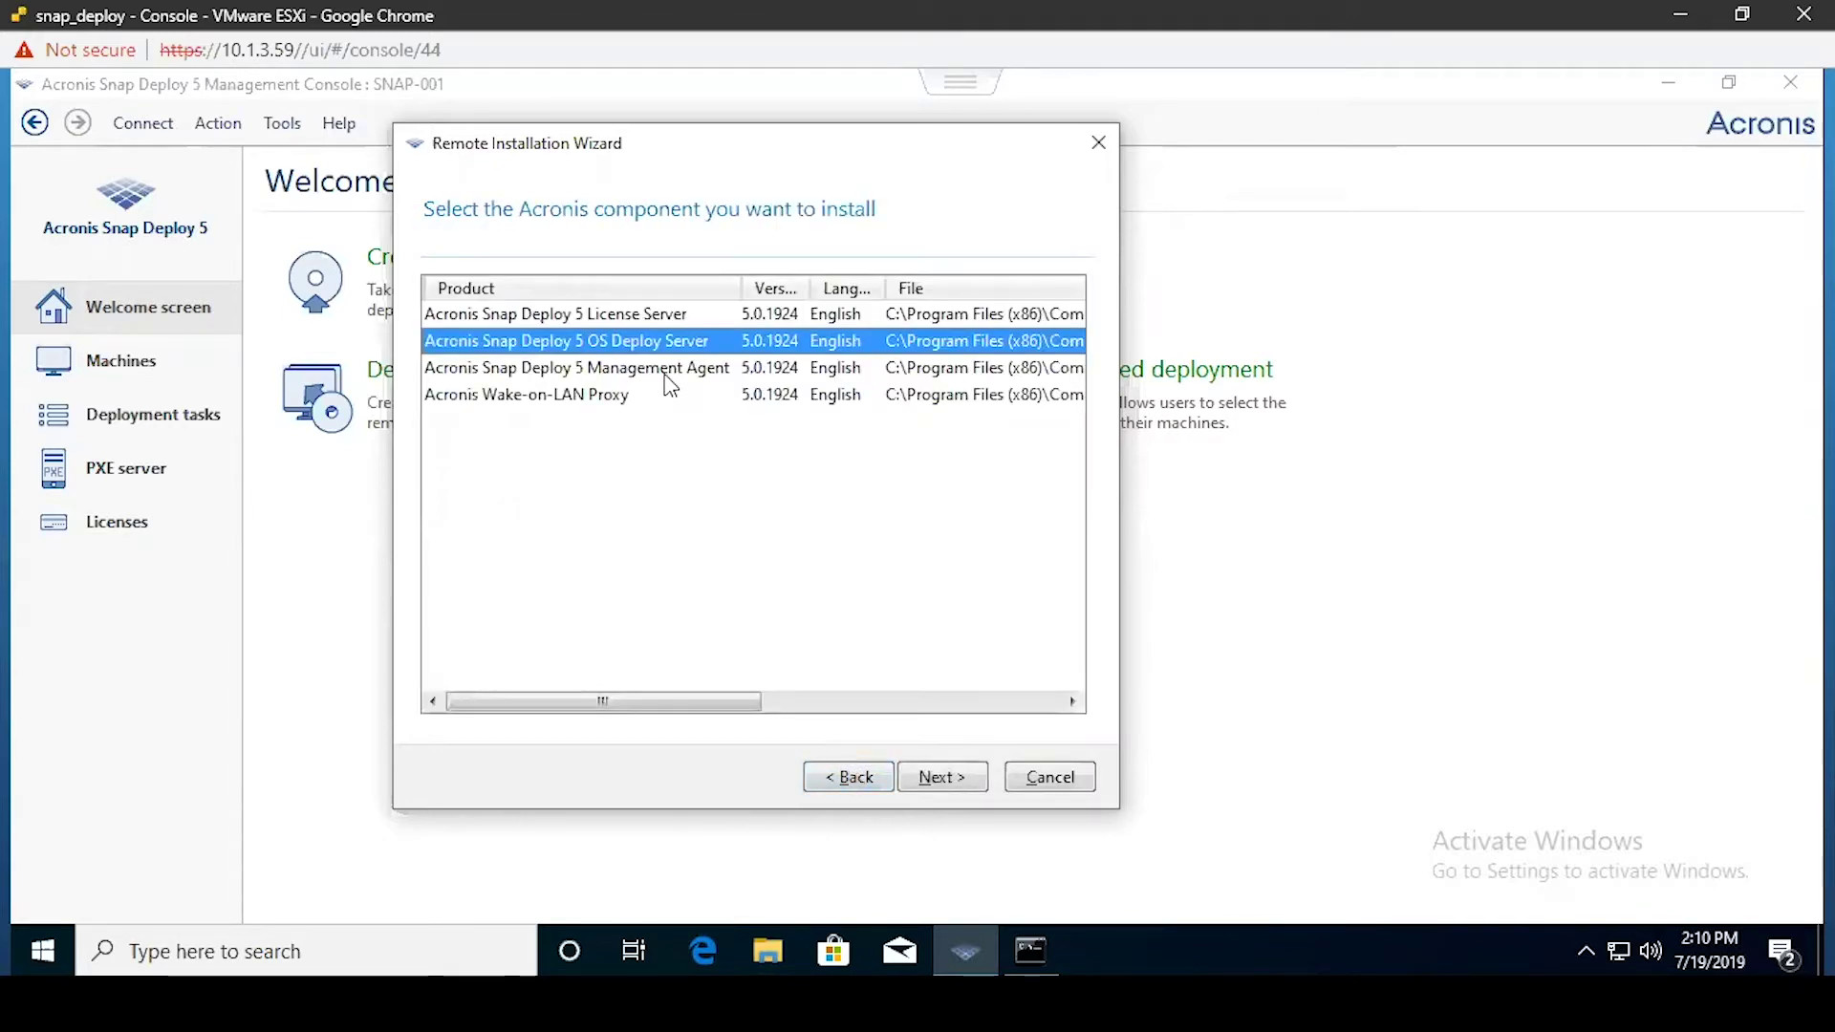
click(667, 376)
click(947, 775)
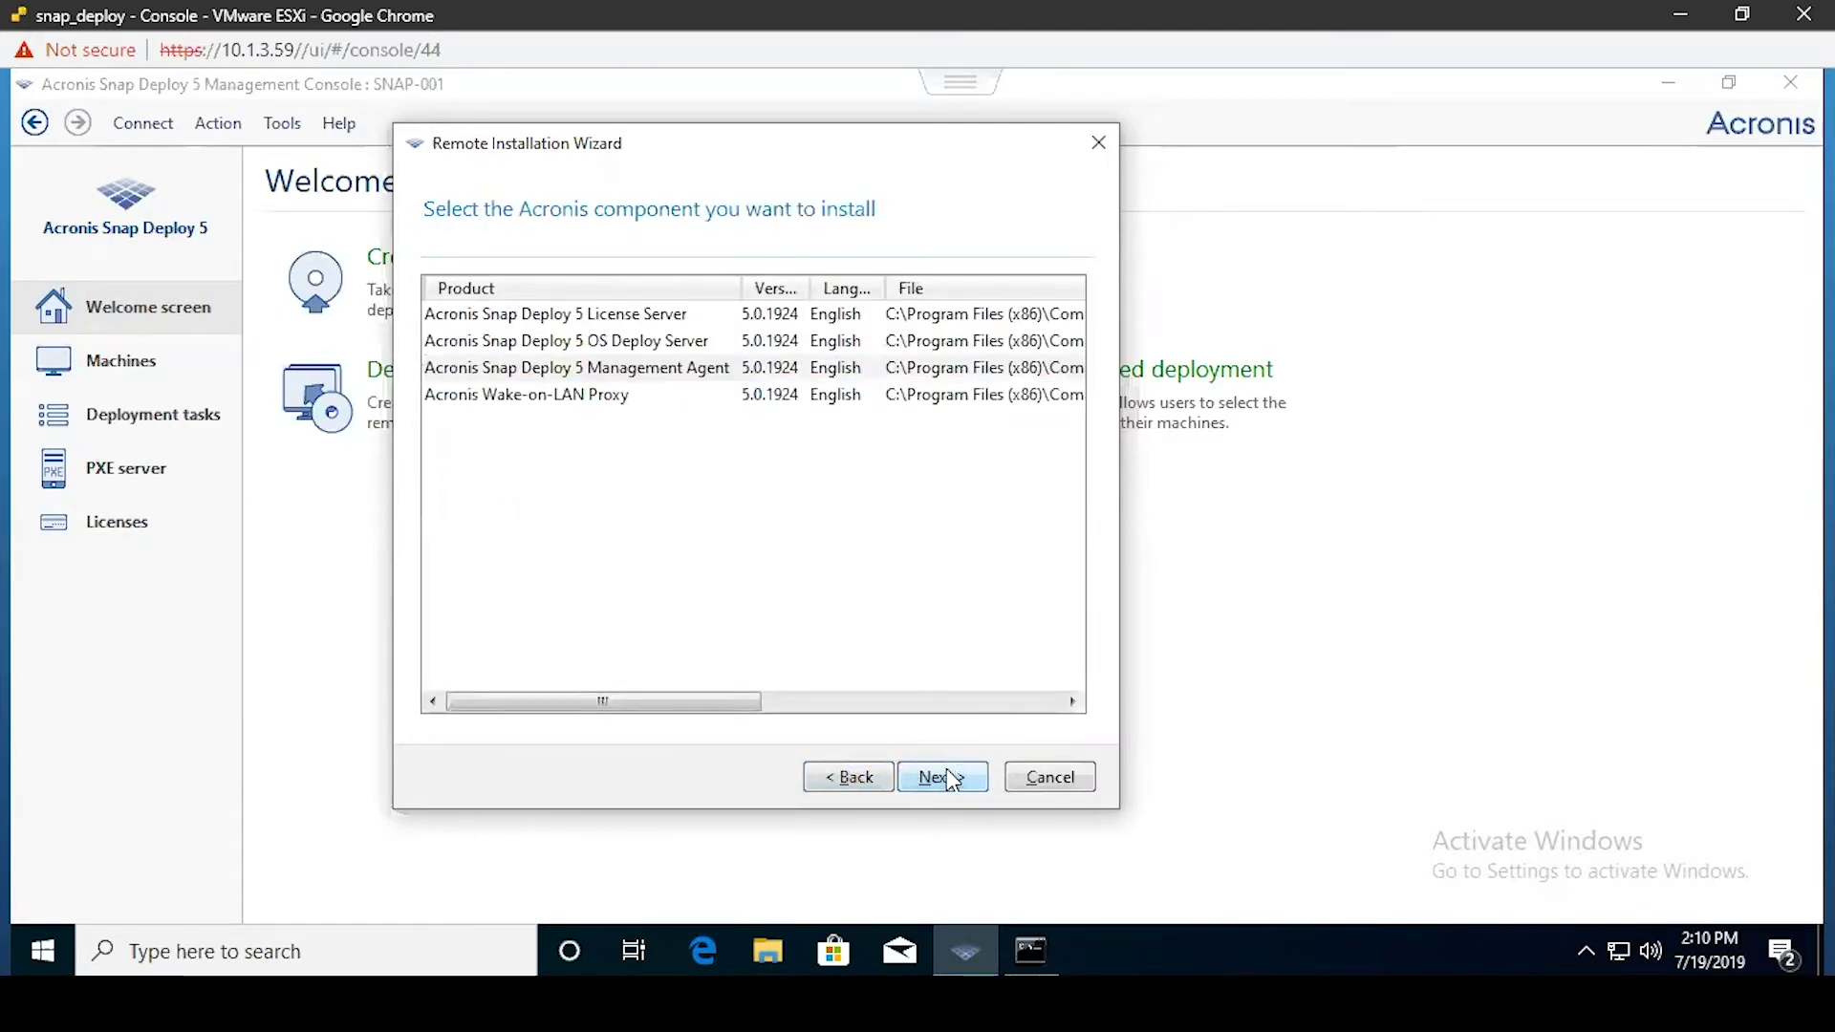
click(743, 293)
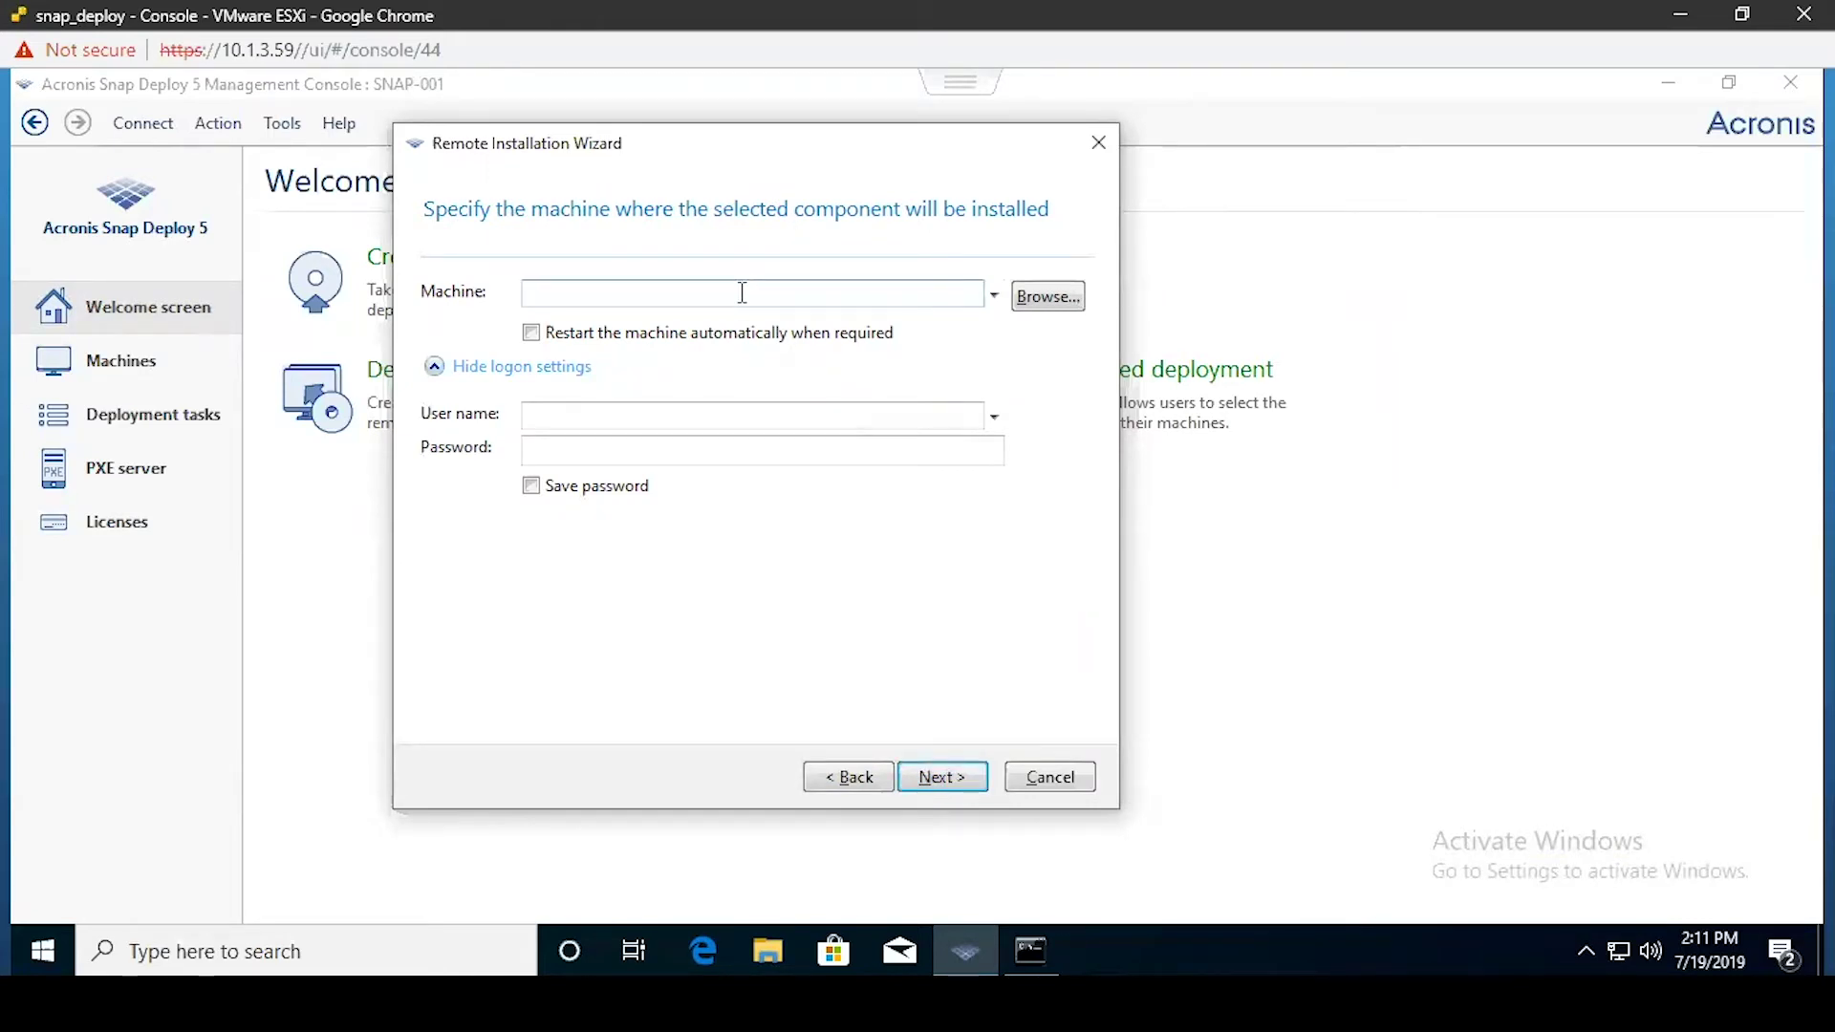
- Target machine 10.1.3.89 with automatic restart, entering the admin user name and password
text(10.1.3.89)
click(532, 334)
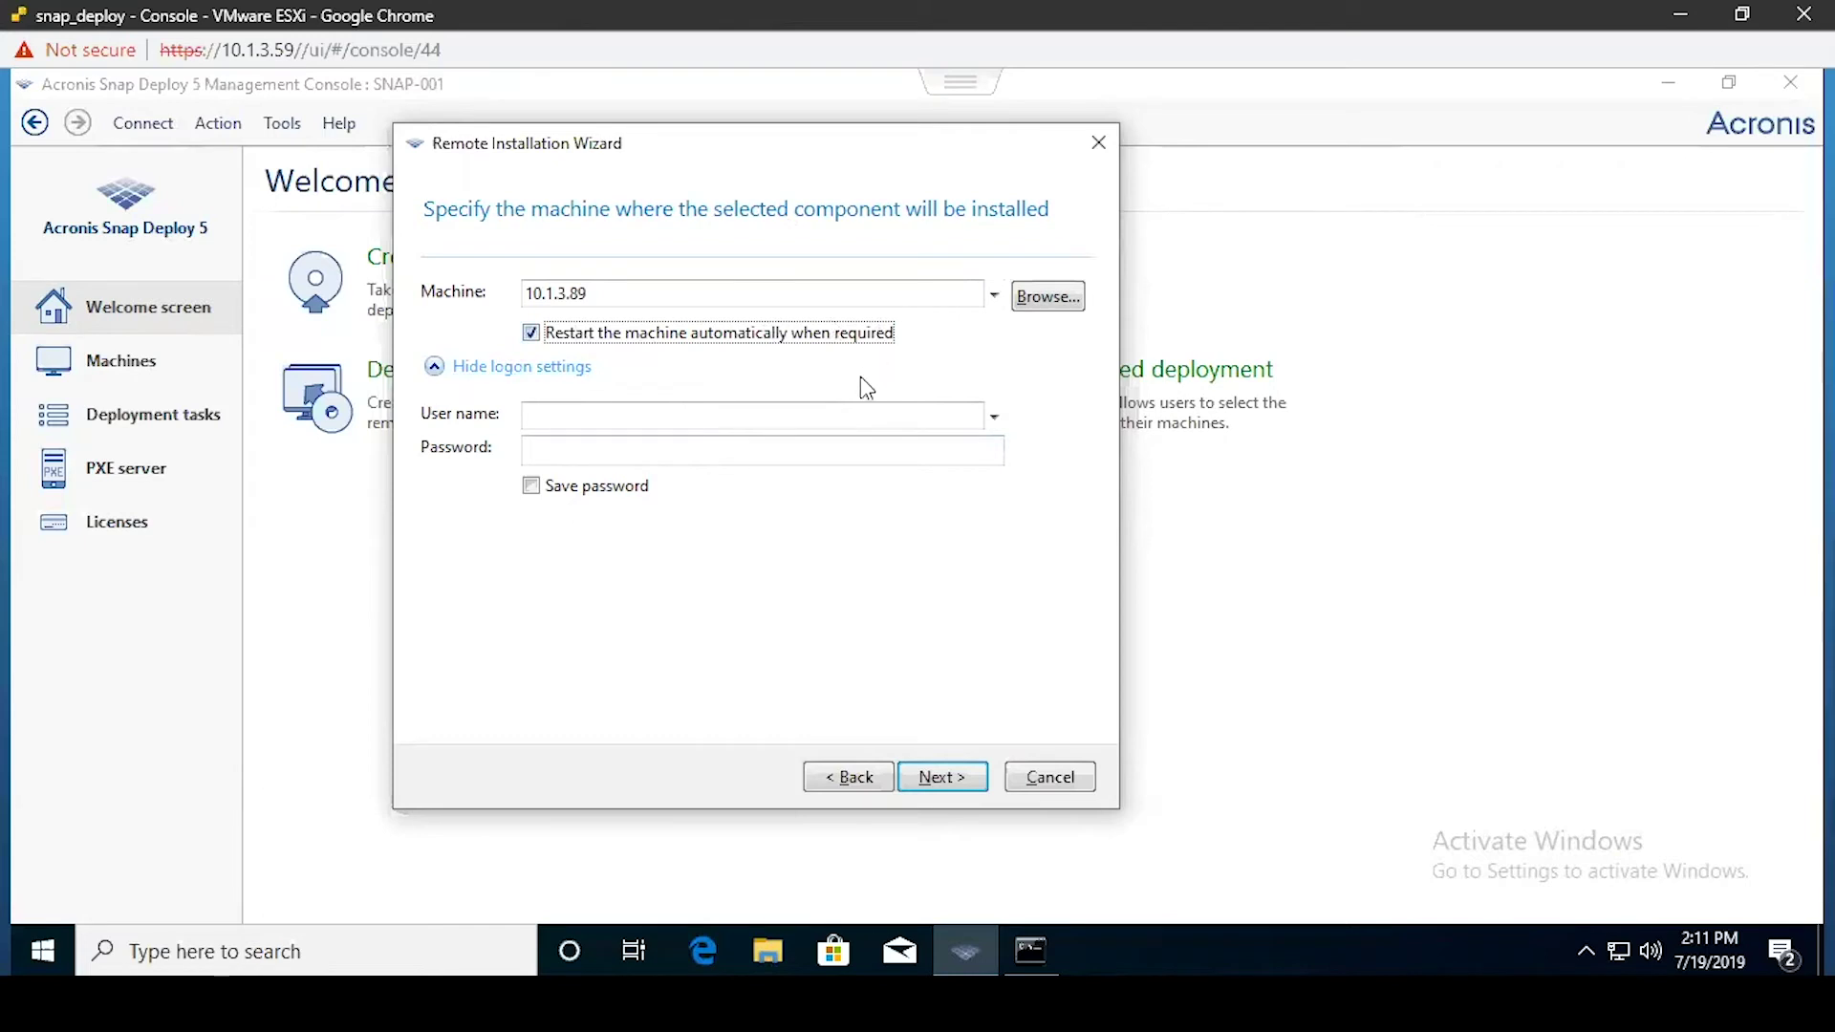
click(828, 411)
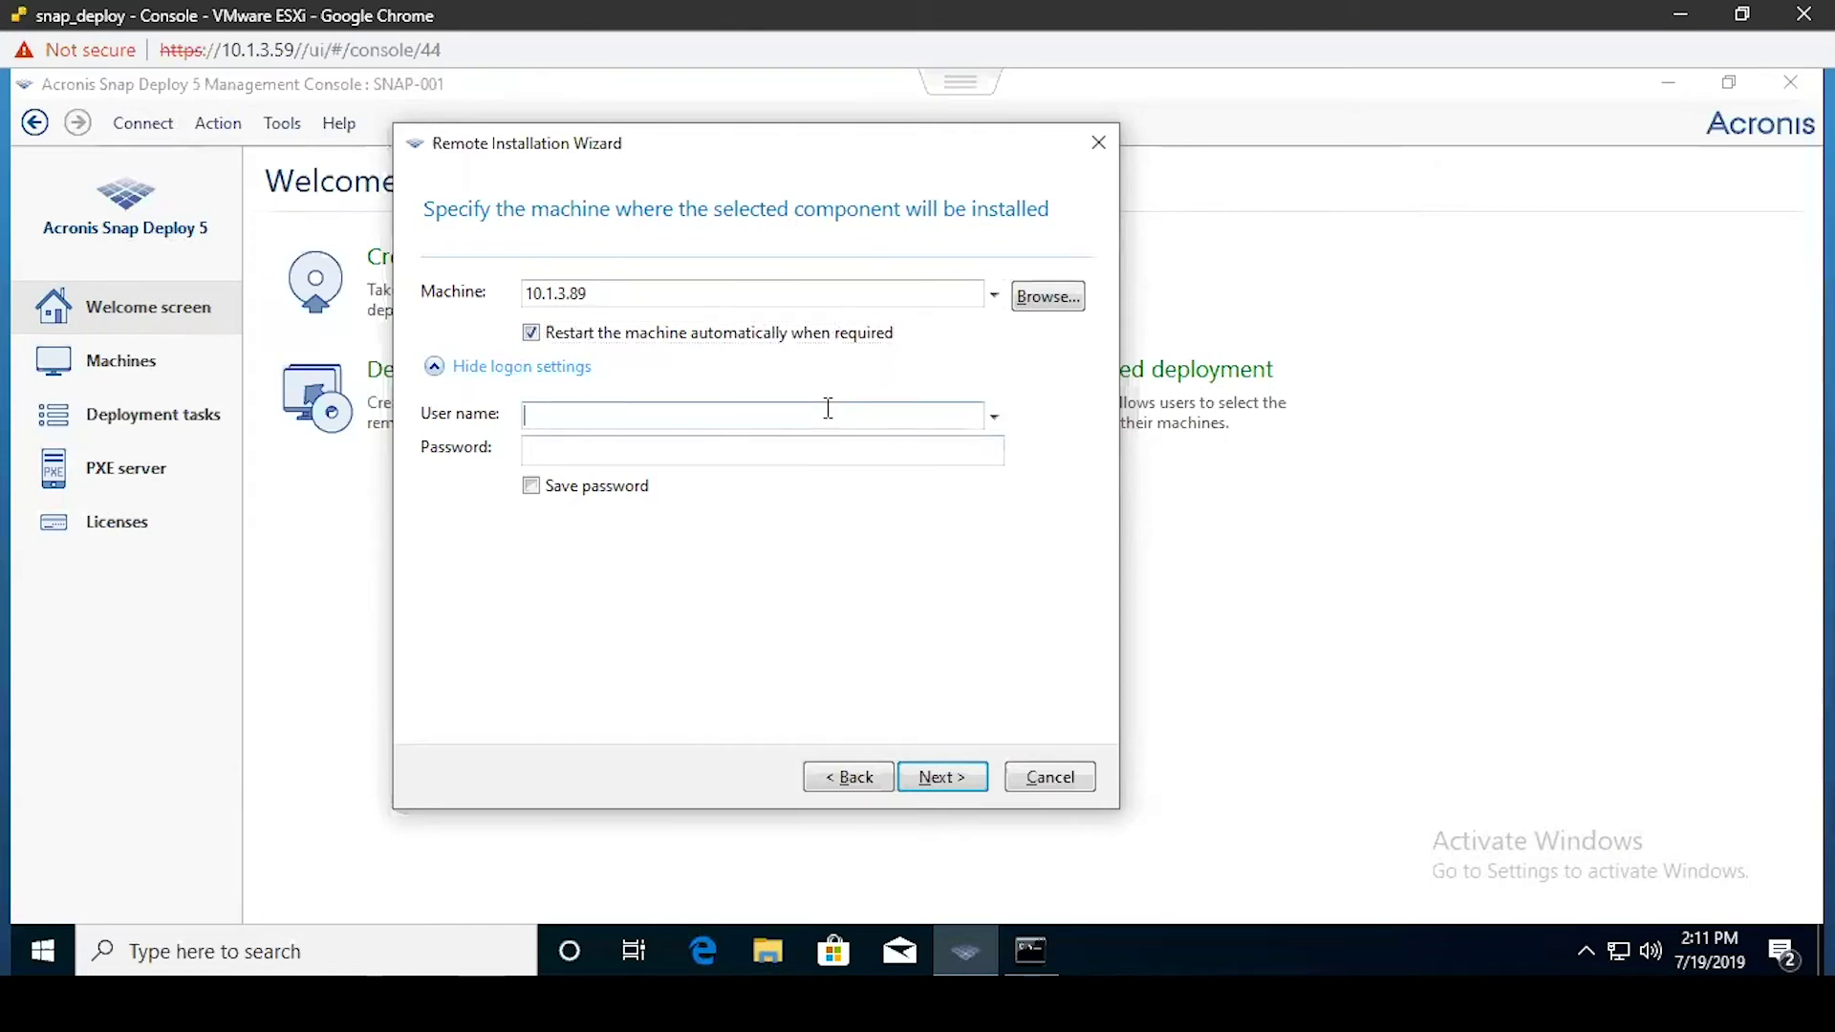
text(SCS Admin)
key(Tab)
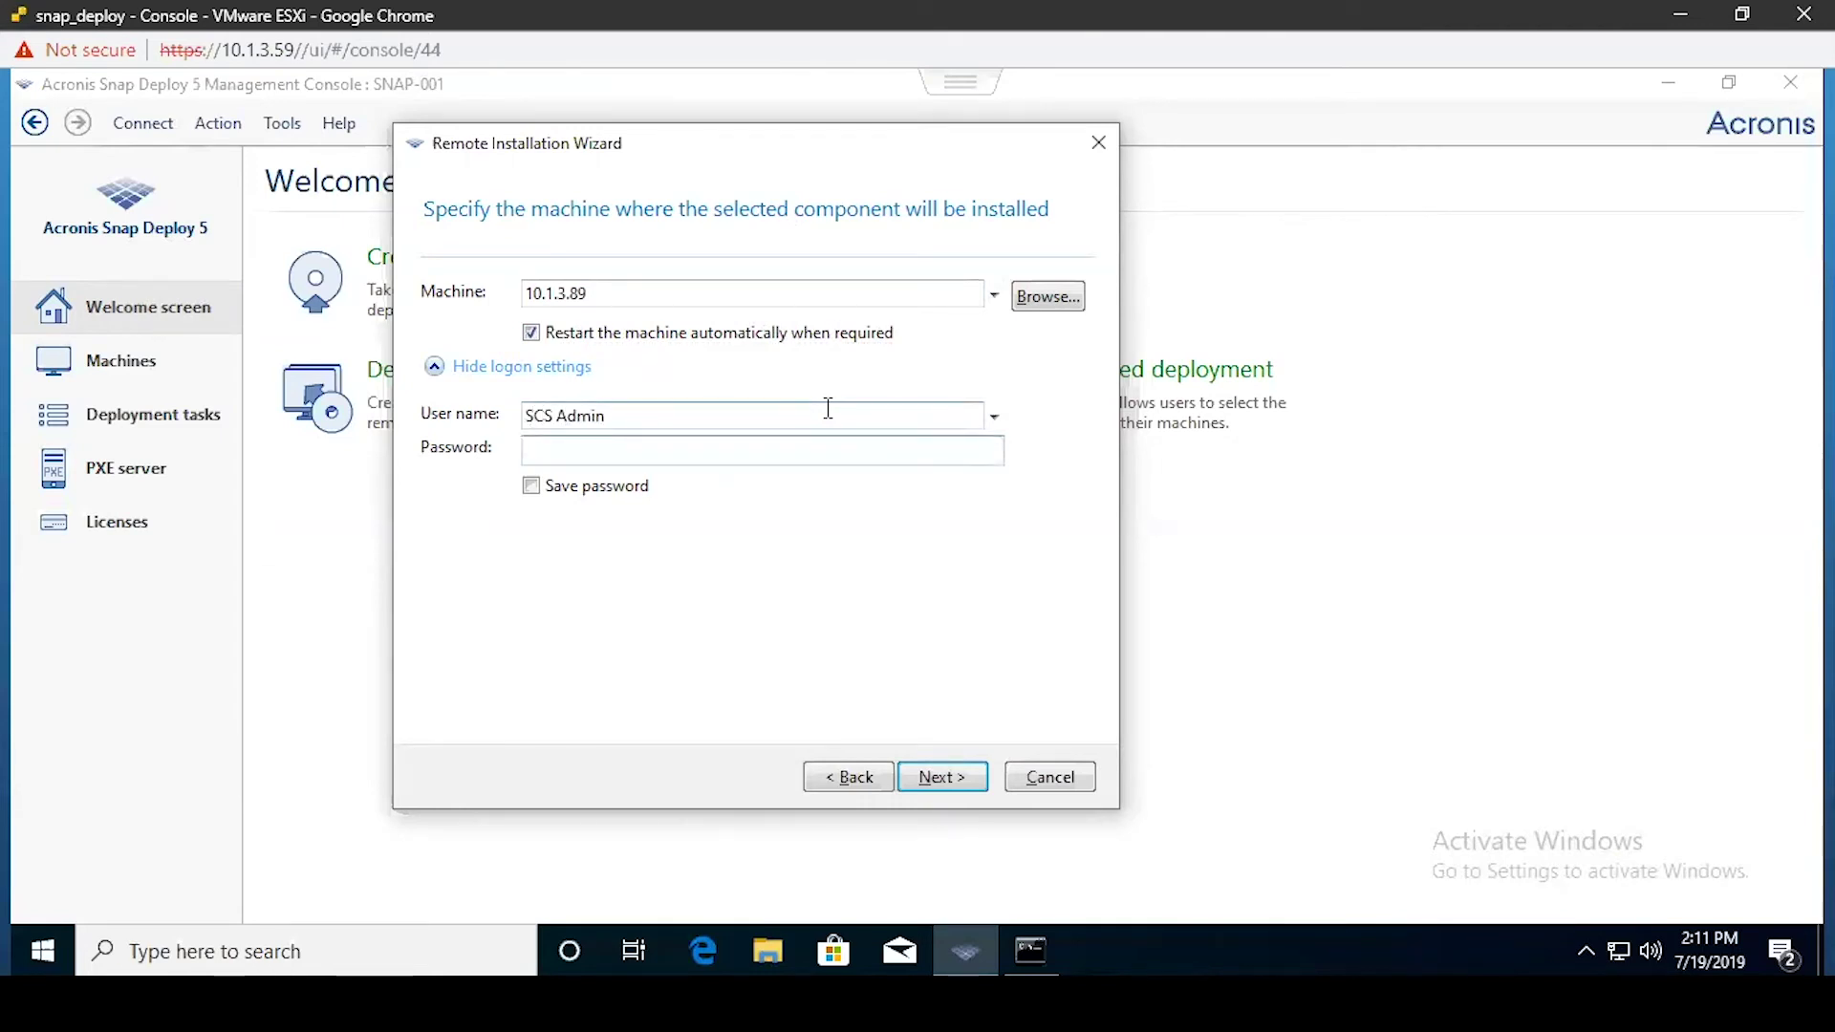
text(***********)
click(938, 775)
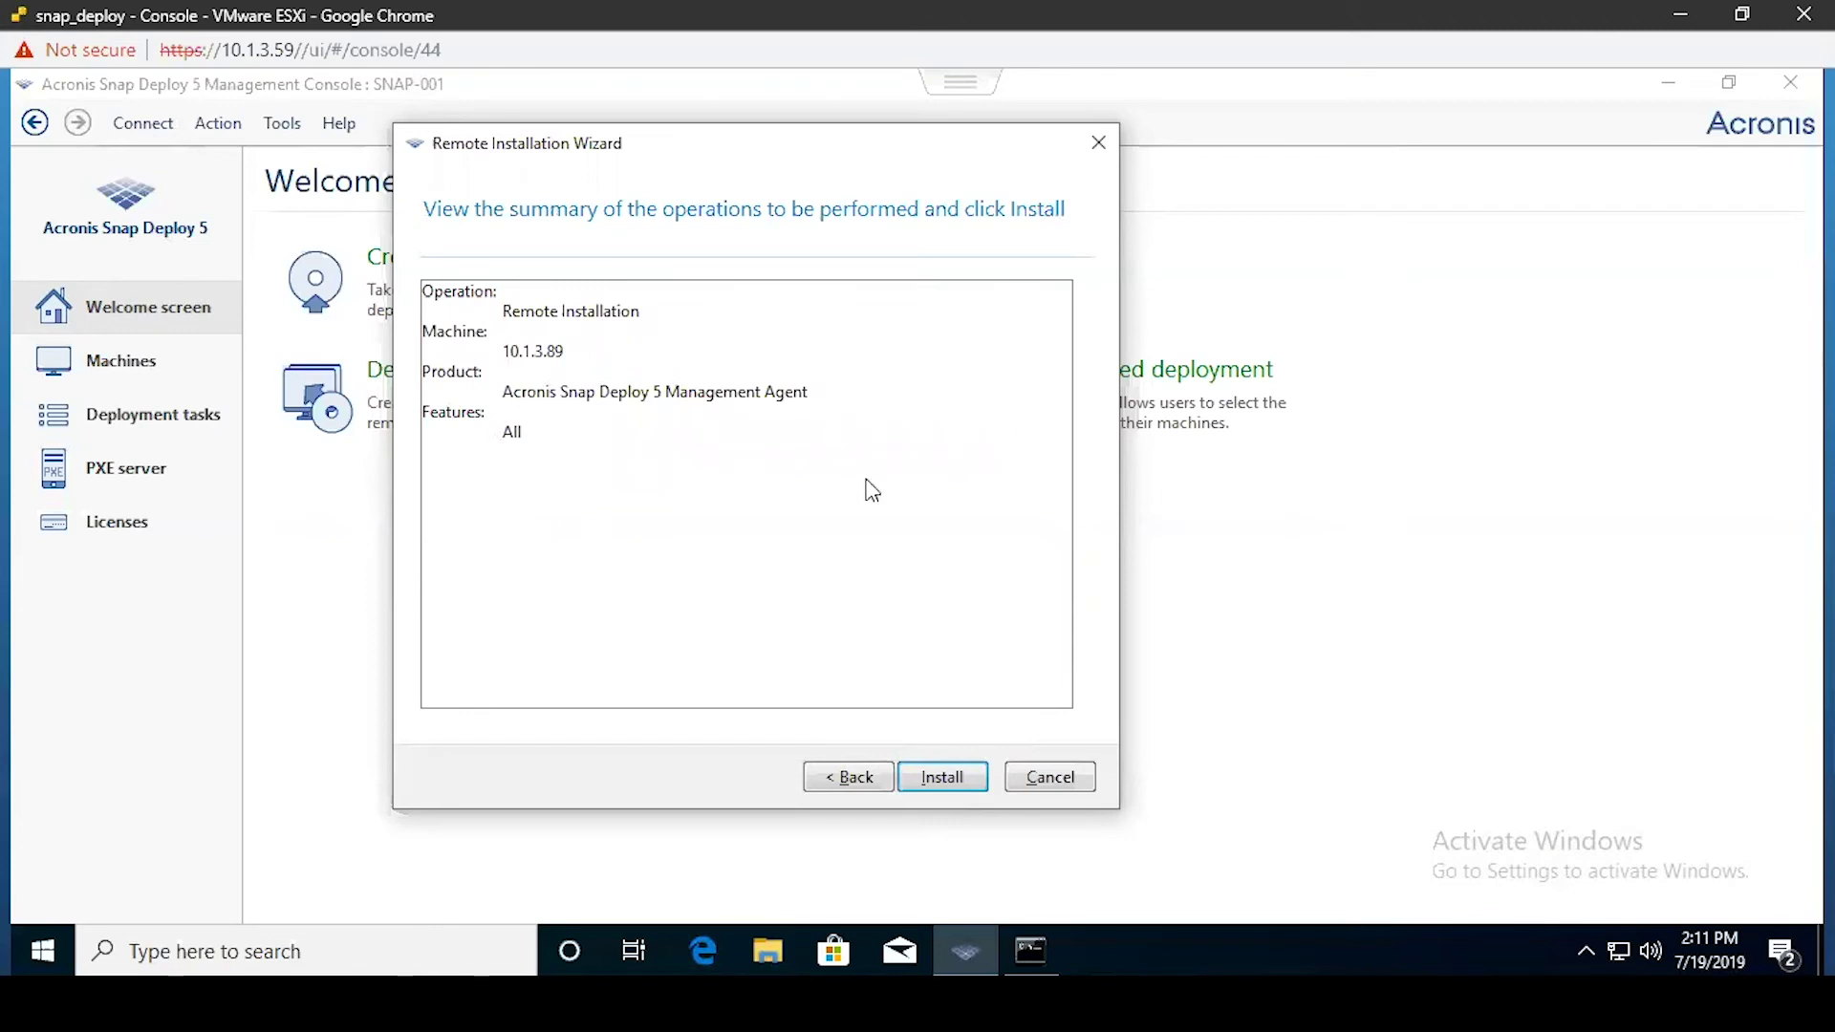
- Install the Management Agent on 10.1.3.89 and acknowledge the success message
click(956, 778)
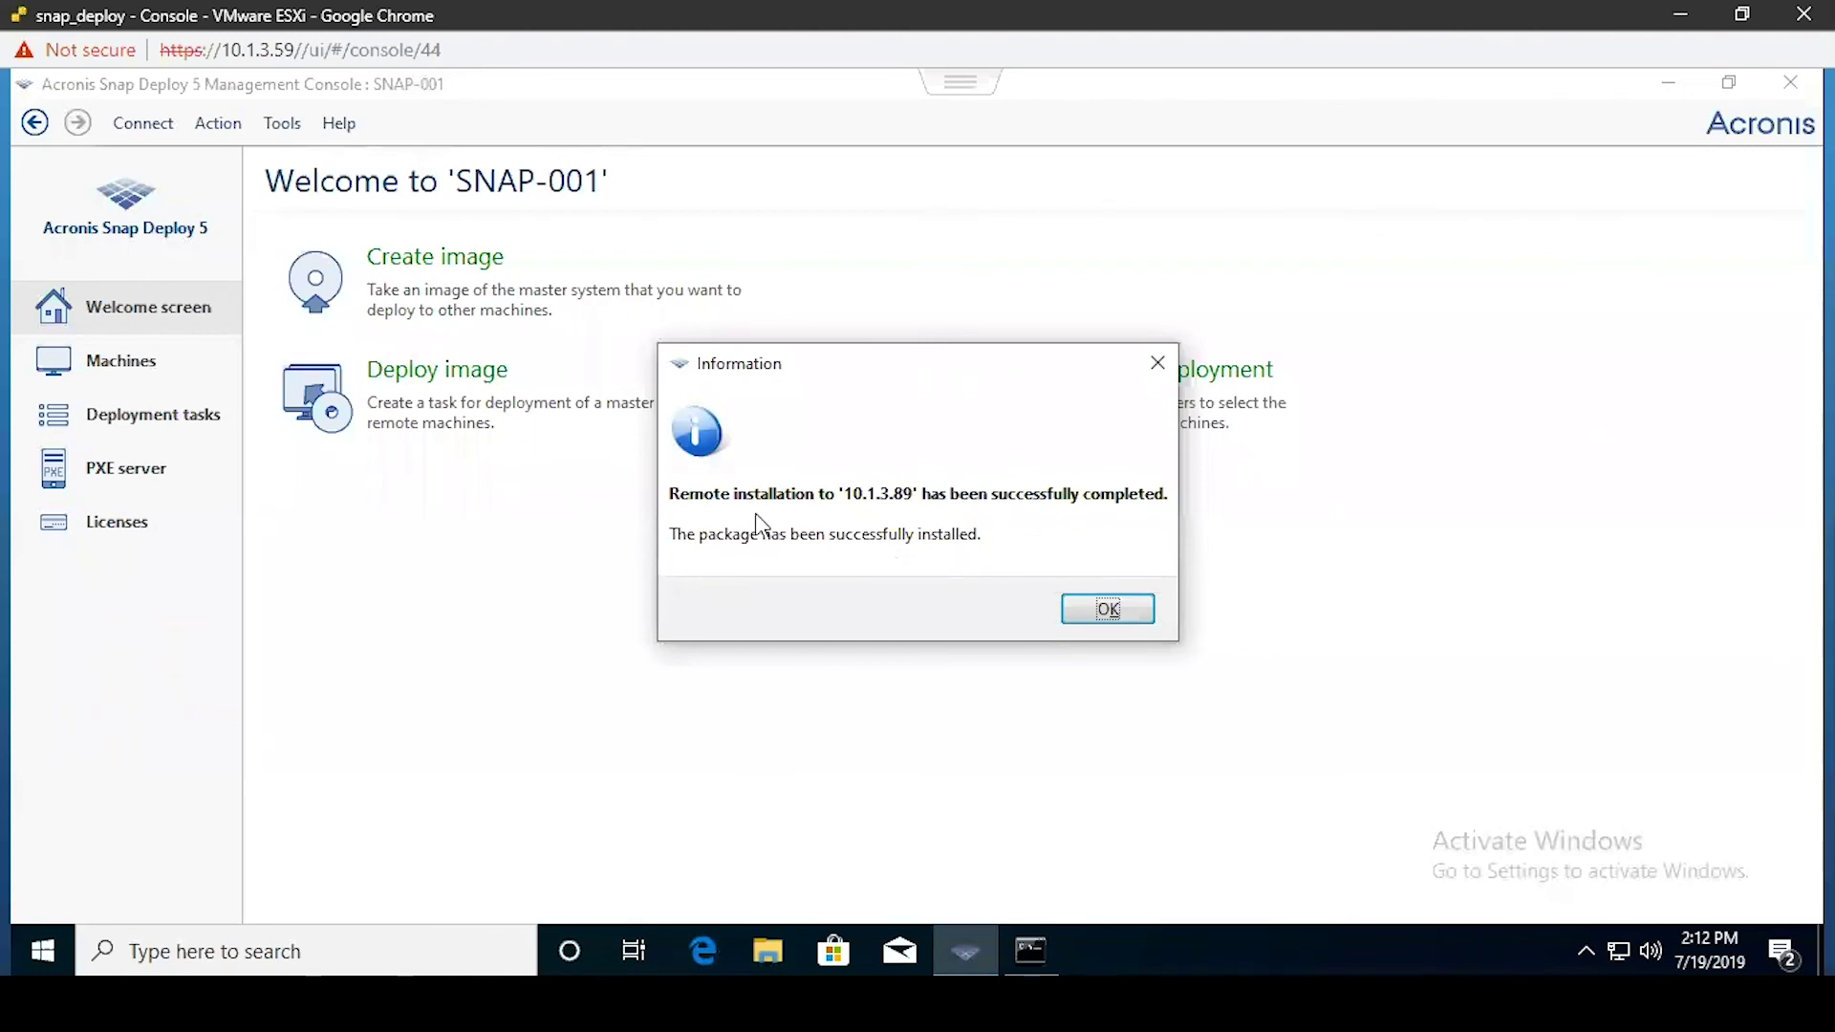
click(1084, 610)
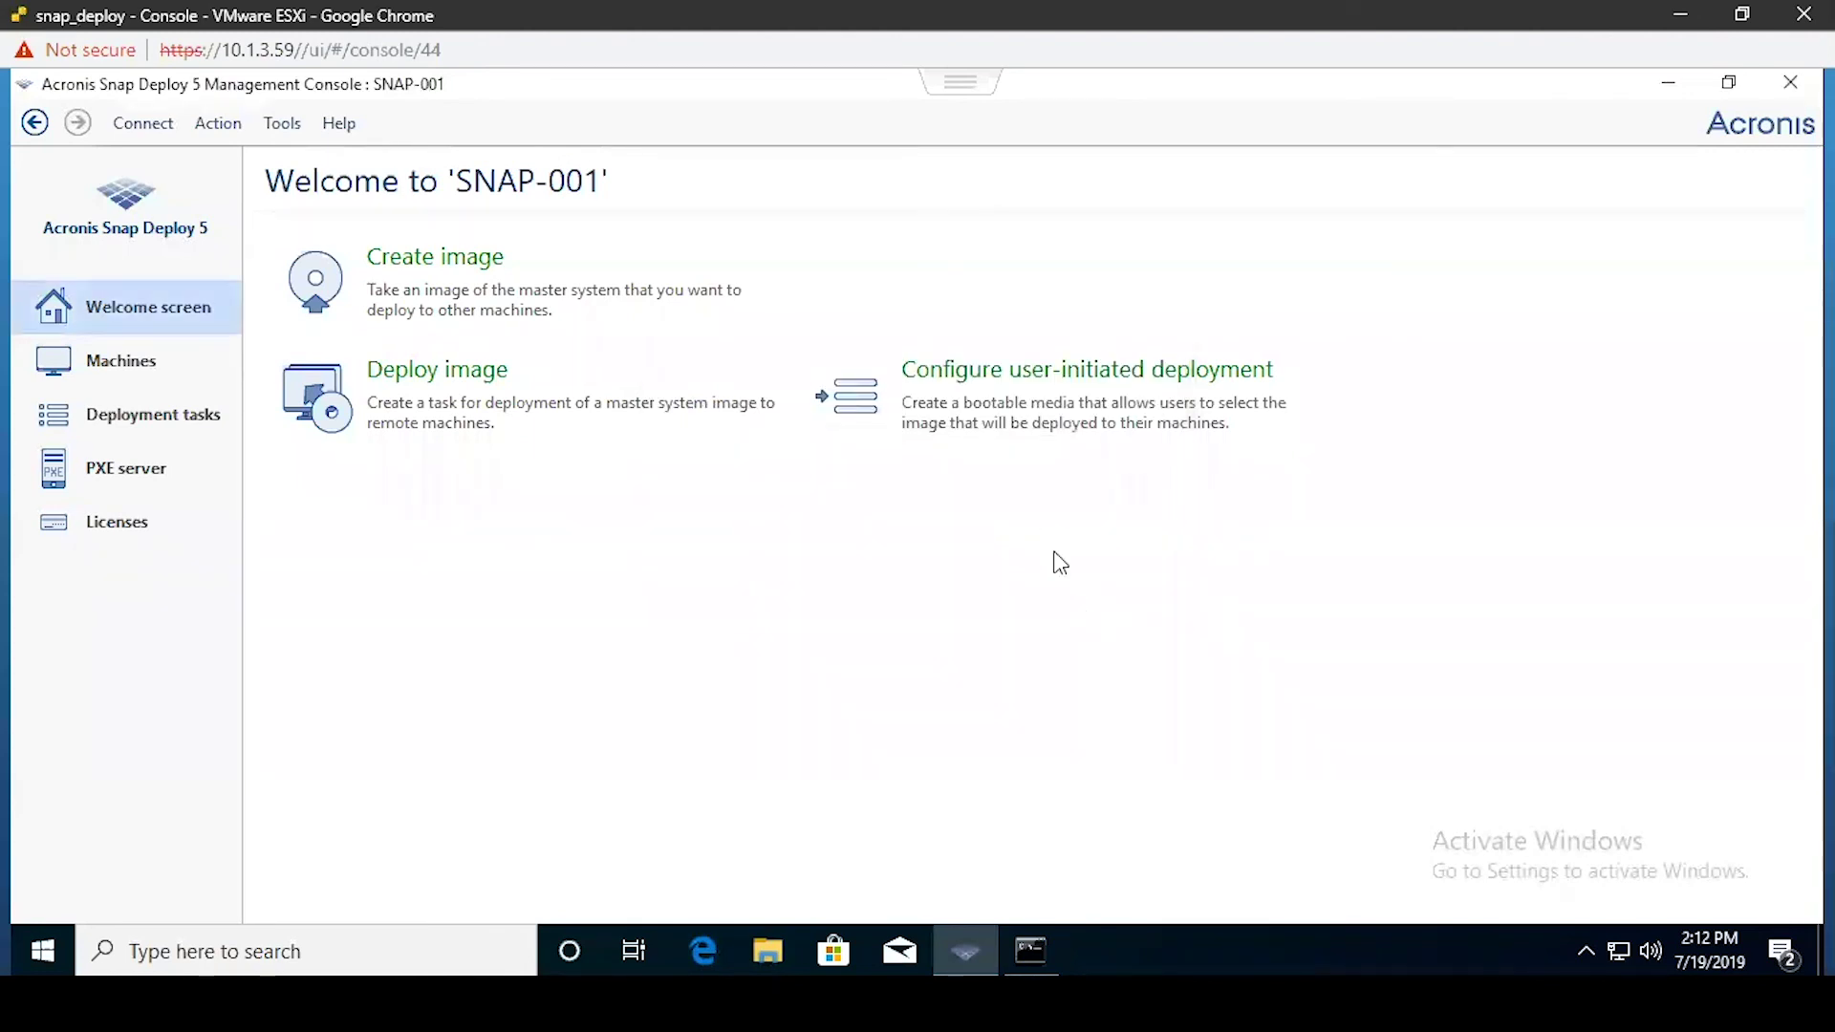